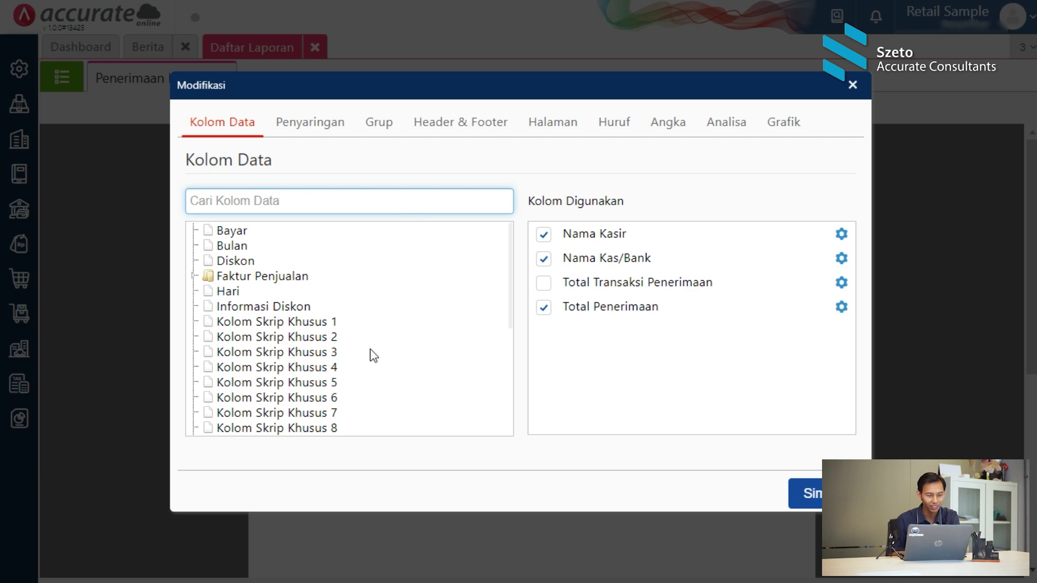
Step: Review the report's modification settings for data columns, filters, groups, header and footer, and fonts, and close them without changes
scroll(372, 356, down, 4)
click(324, 135)
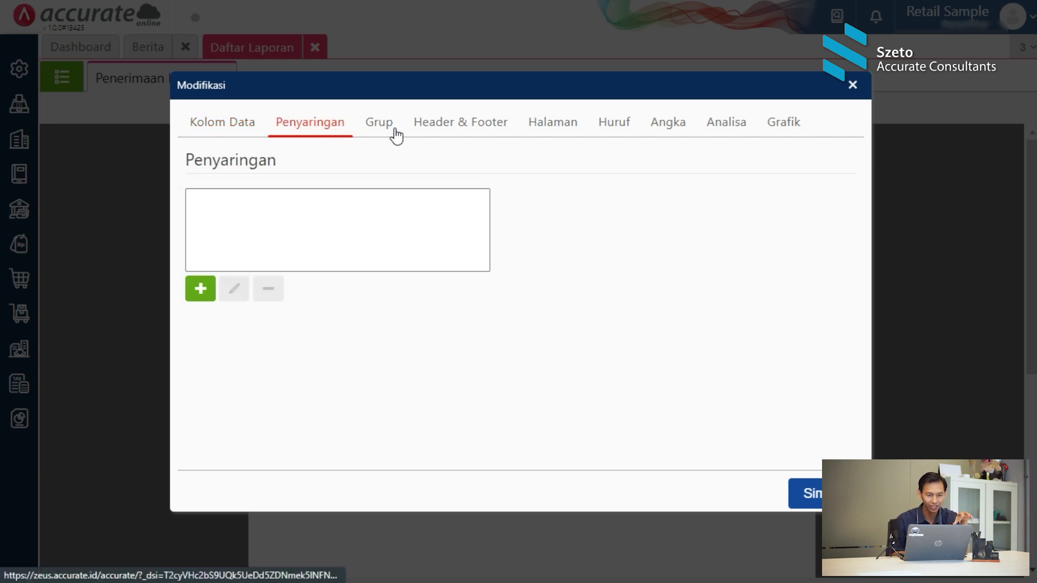
click(397, 133)
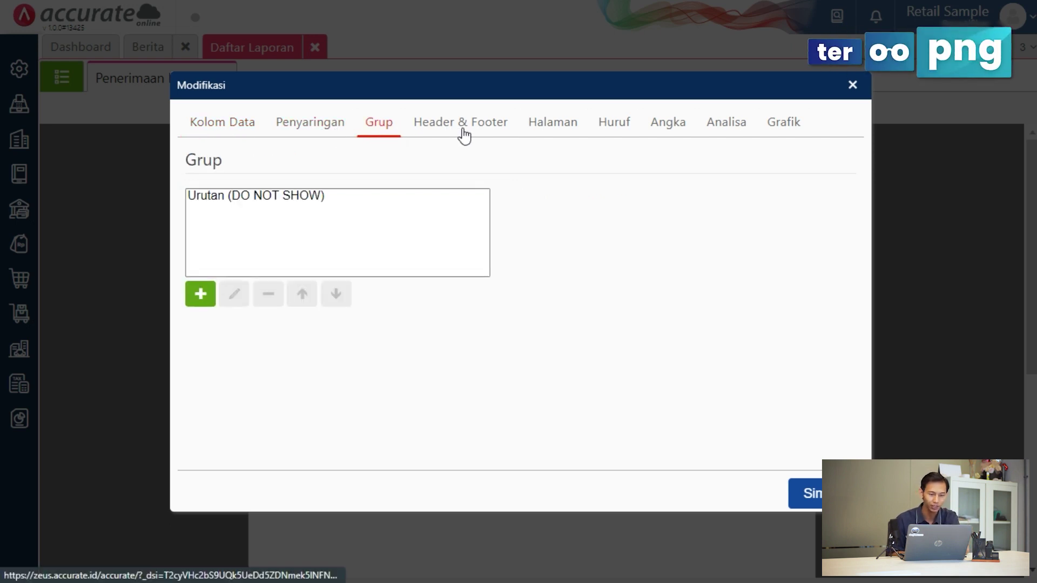
click(463, 135)
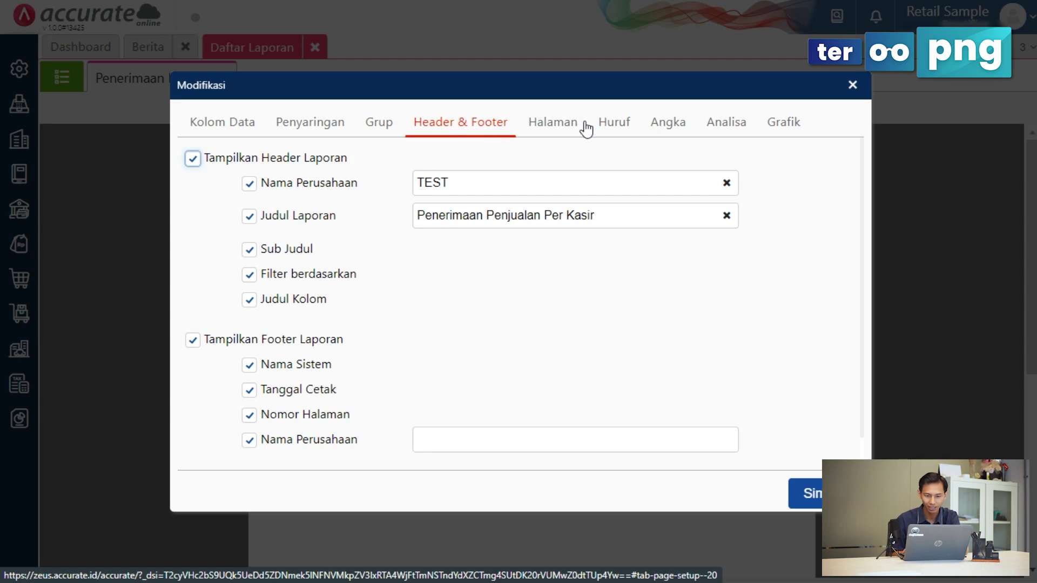
click(621, 123)
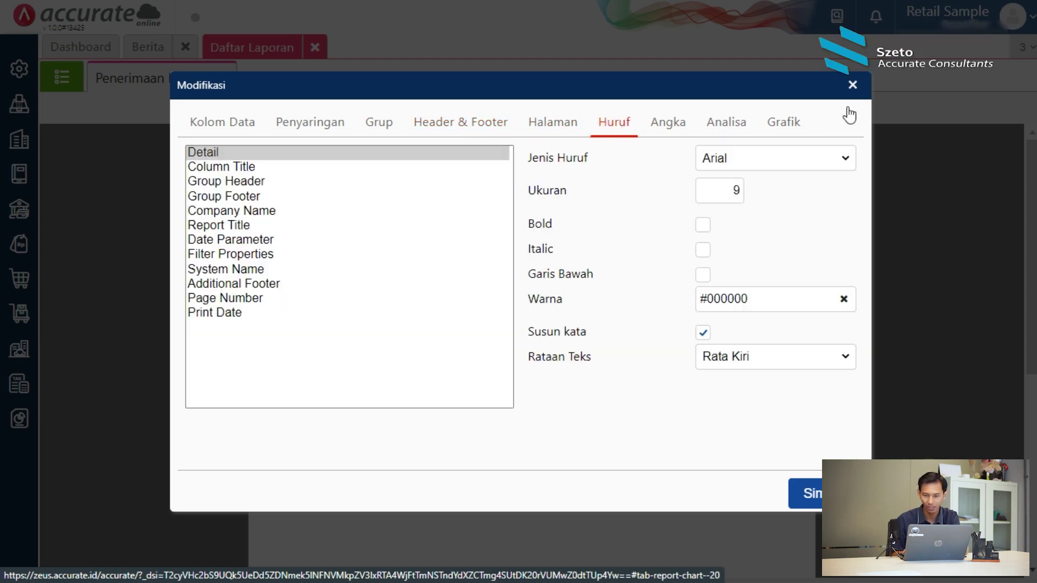
click(852, 86)
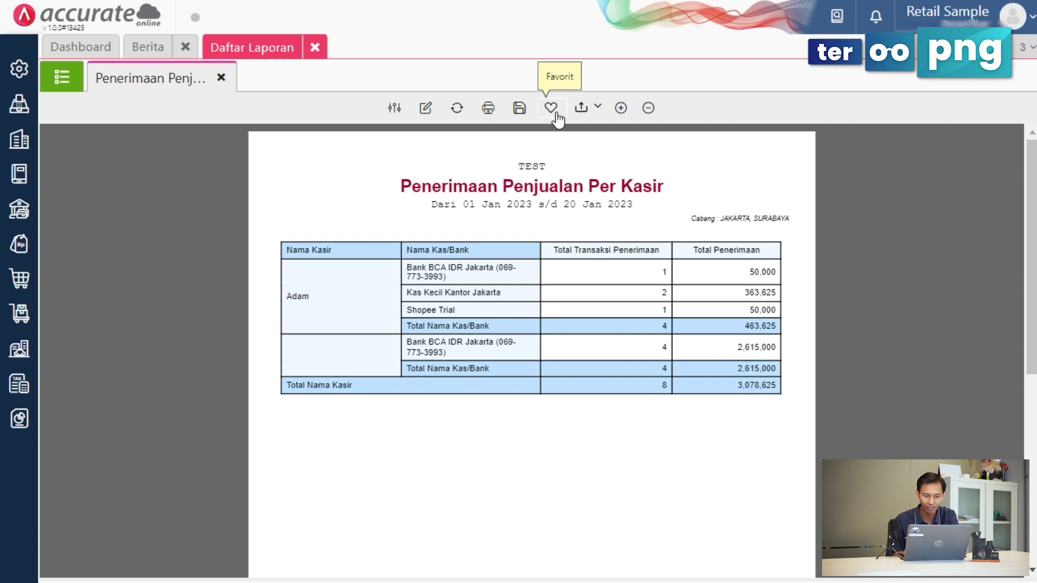
Step: Check the export formats offered for the Penerimaan Penjualan Per Kasir report and close the report
click(598, 107)
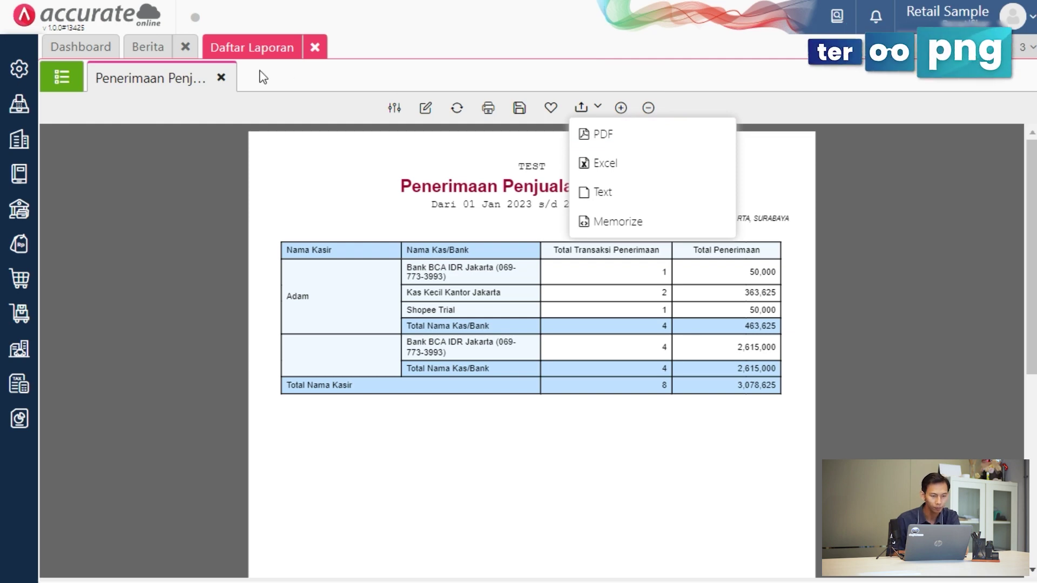
click(221, 78)
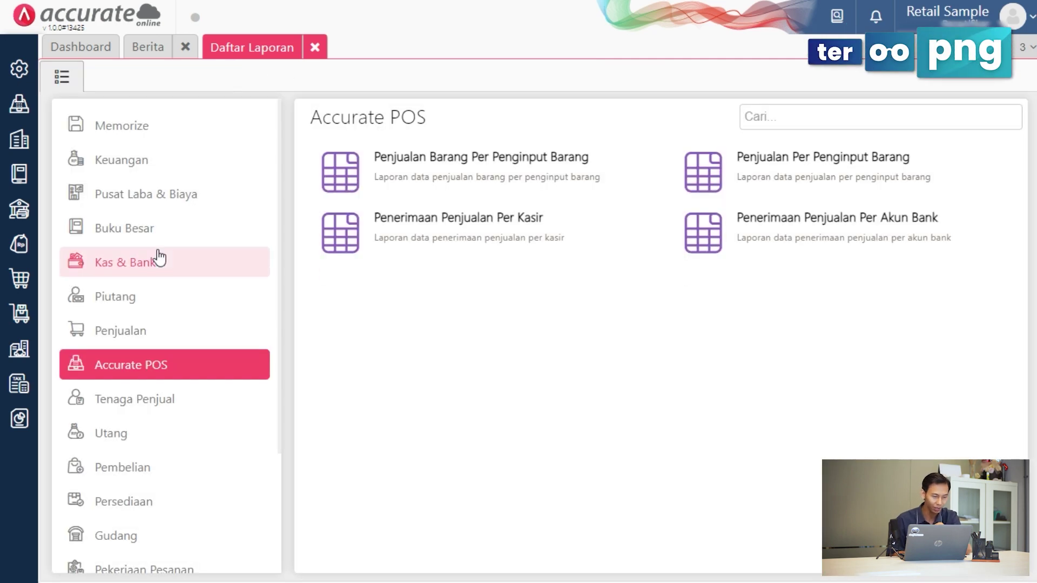
Step: Browse the Keuangan report category and look through its available financial reports
click(159, 259)
click(162, 163)
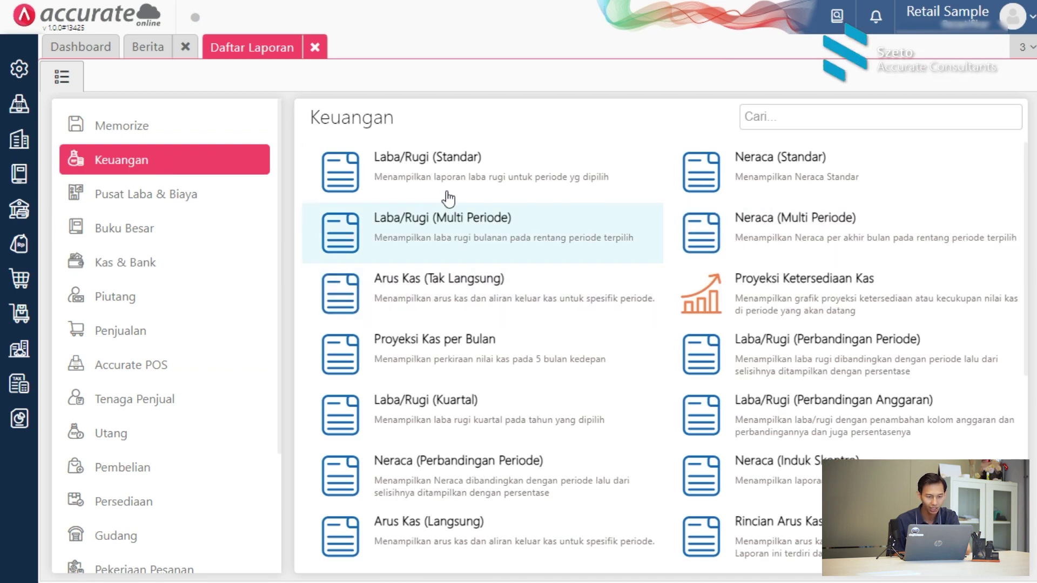
scroll(447, 197, down, 1)
scroll(447, 197, down, 2)
scroll(447, 198, up, 3)
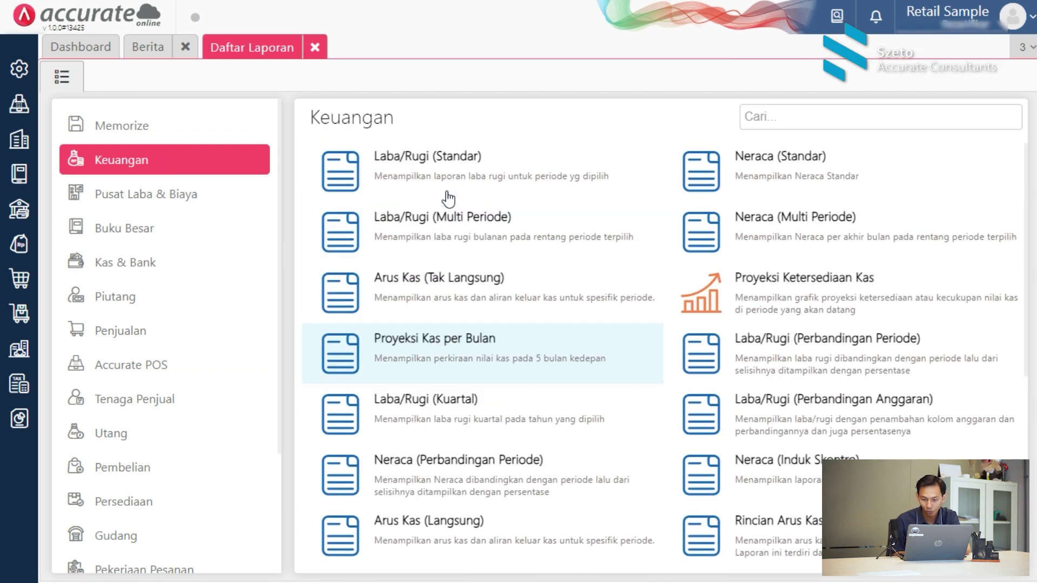
scroll(447, 198, down, 1)
scroll(722, 248, down, 5)
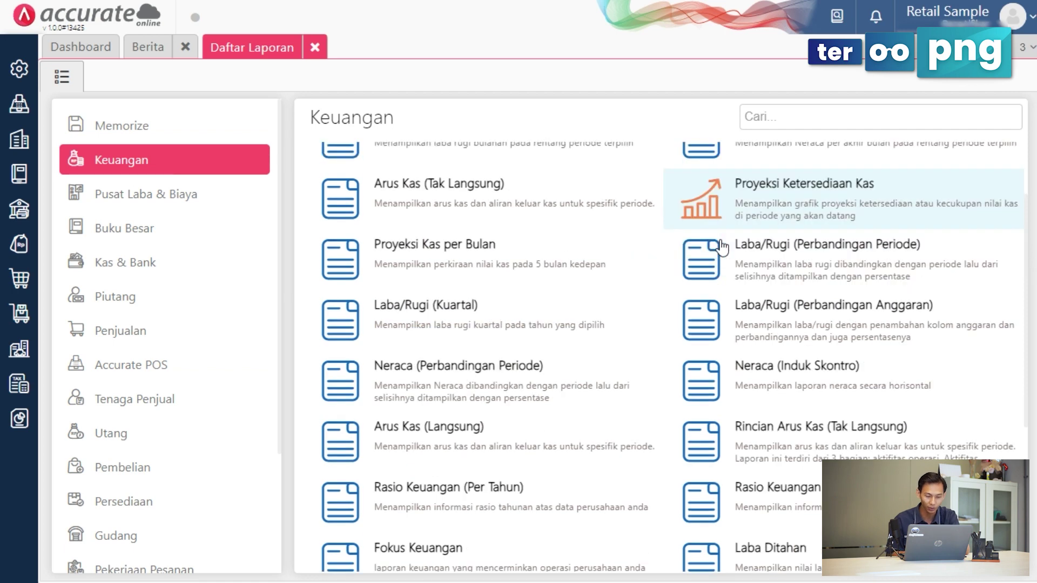
Step: Look through the Pusat Laba & Biaya, Pemeriksaan and Pajak report categories and return to Keuangan
click(218, 198)
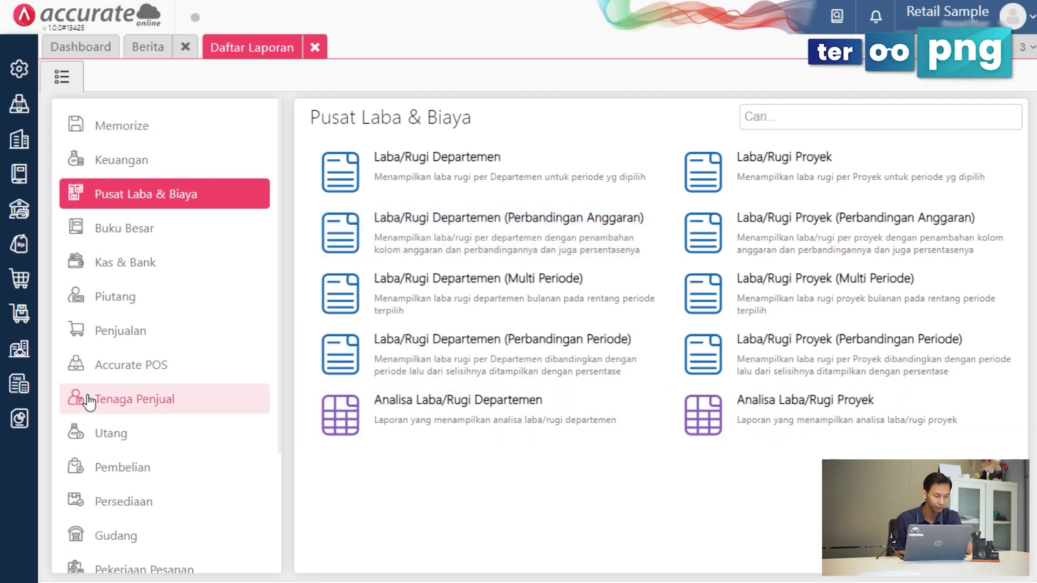
scroll(90, 402, down, 3)
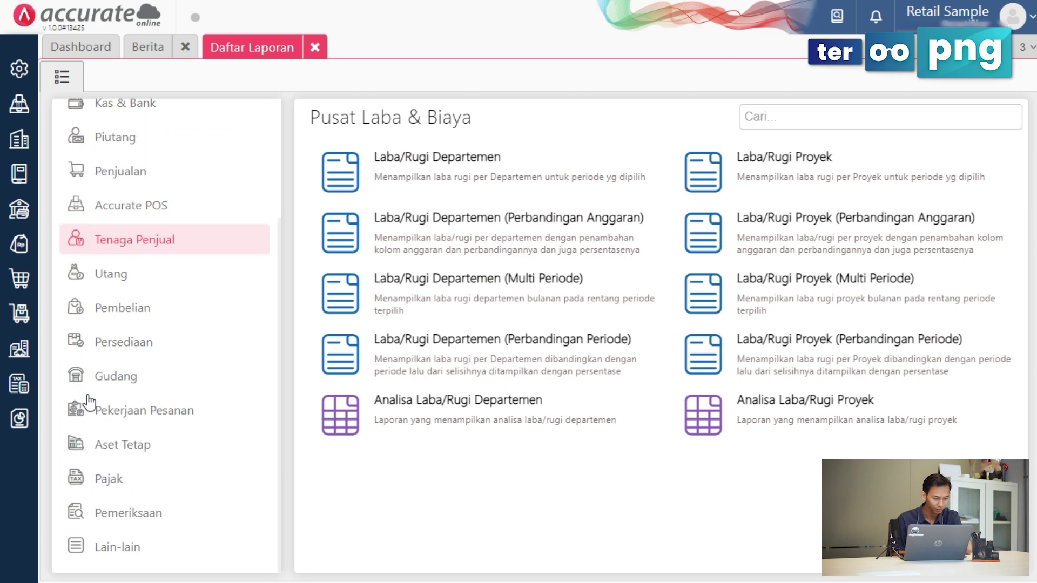
click(103, 541)
click(135, 513)
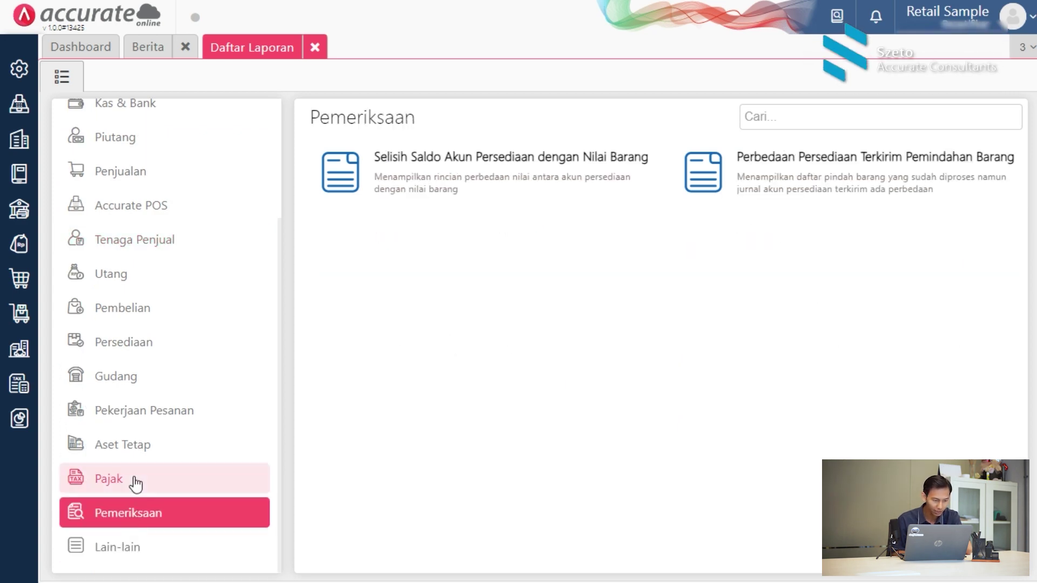
click(135, 484)
scroll(153, 351, up, 3)
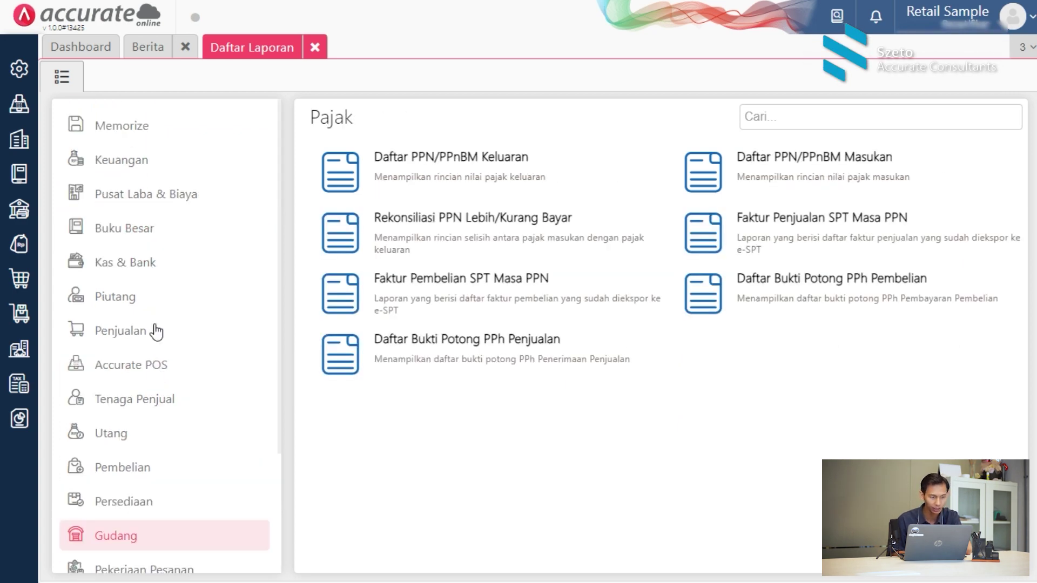
click(169, 166)
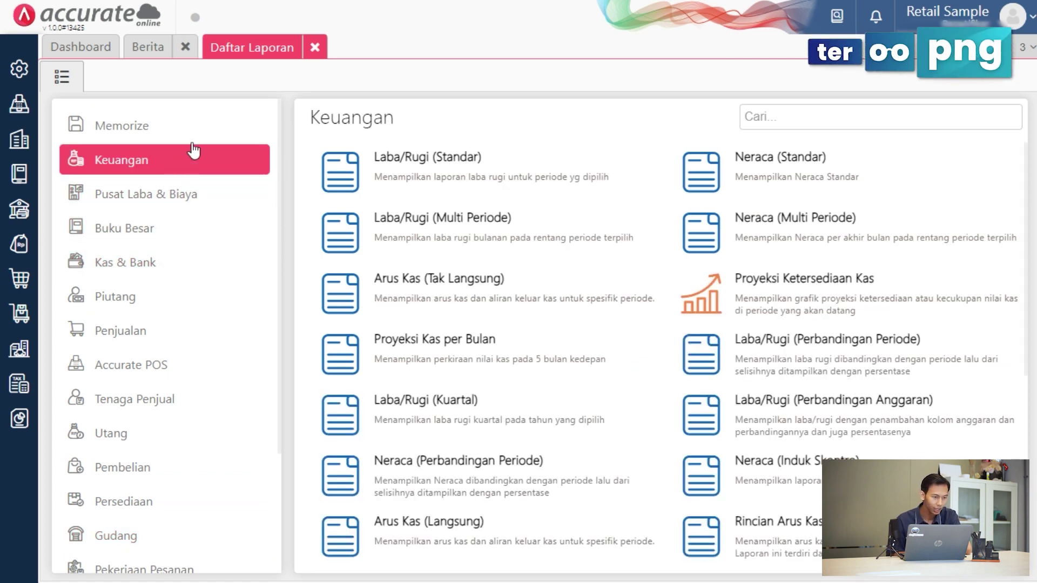
Step: Close the report list and start a new purchase invoice (Faktur Pembelian) with ASMUS as the supplier
click(315, 47)
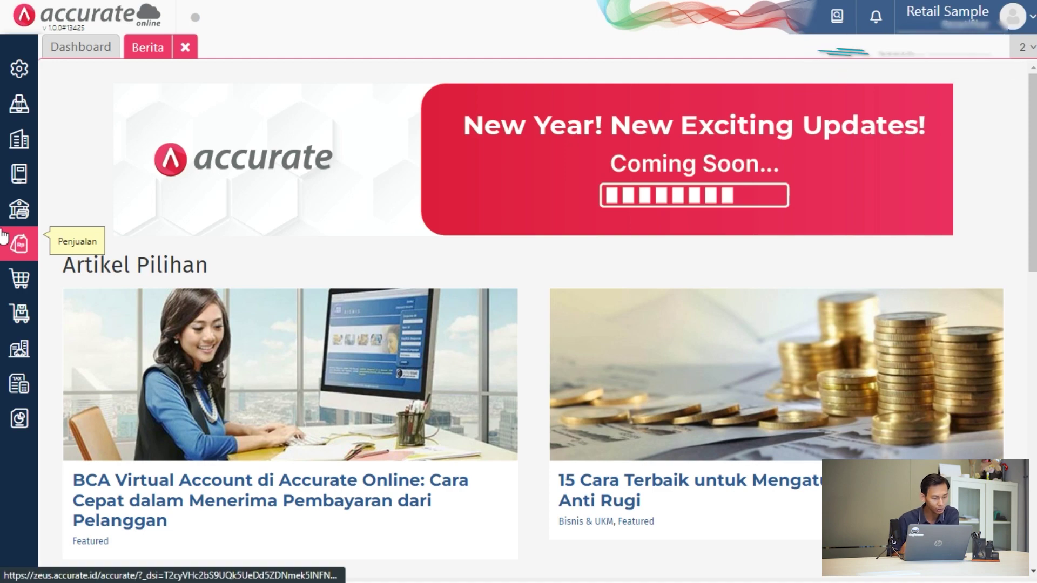
click(20, 278)
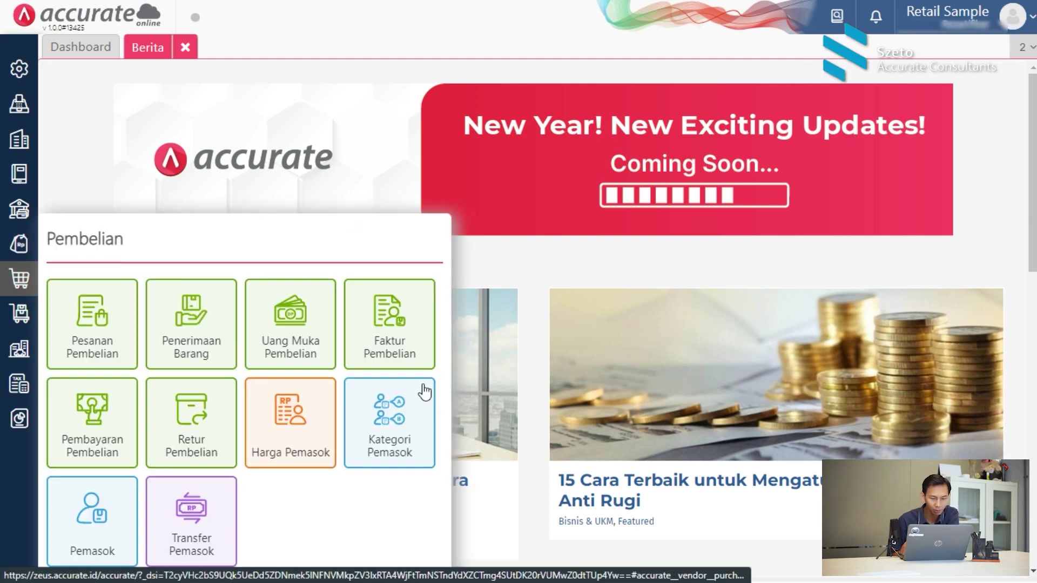
click(402, 312)
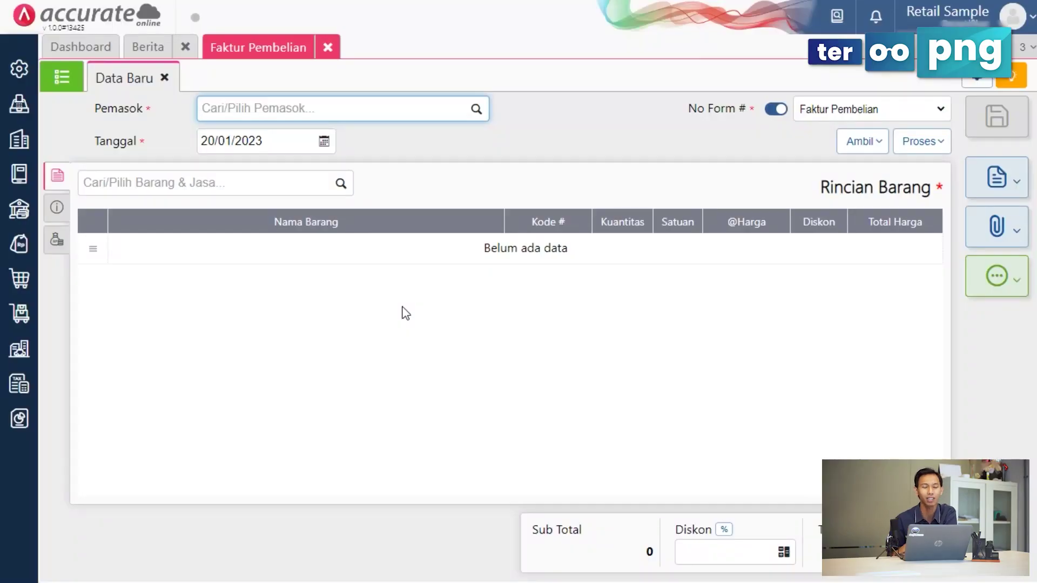
click(476, 110)
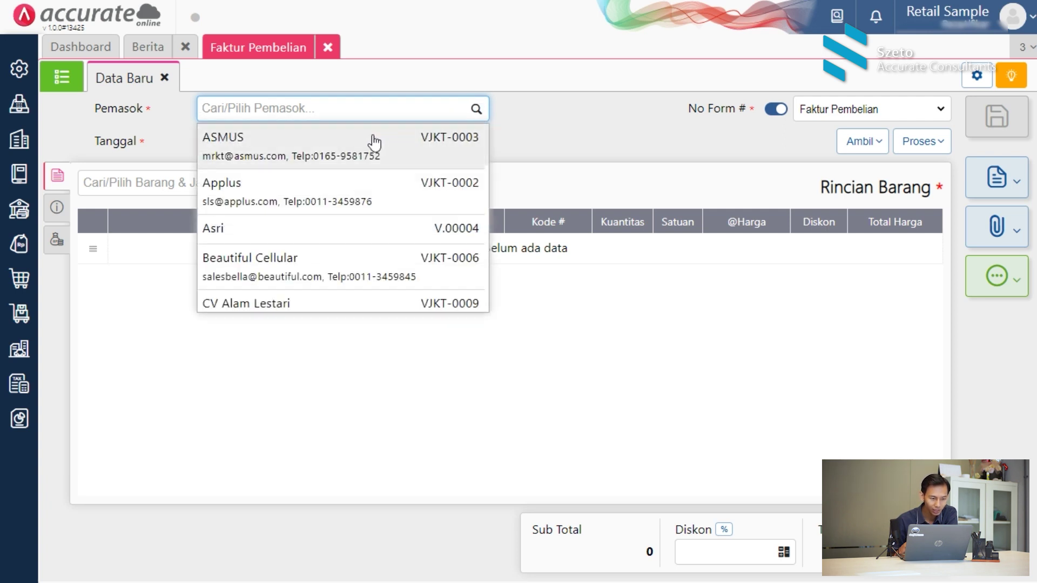
click(374, 143)
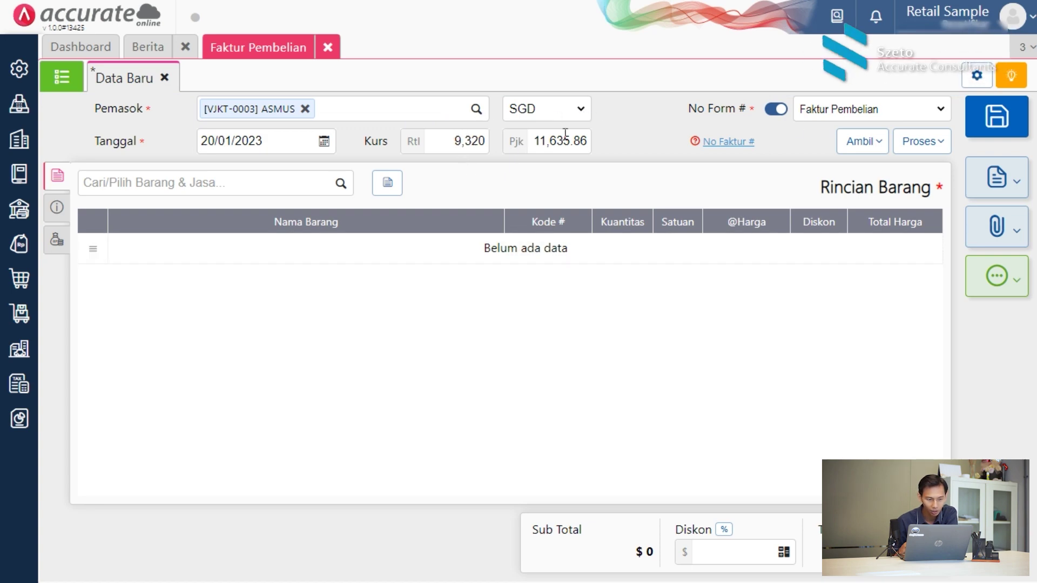
Step: Switch the invoice's form number to manual entry and back to automatic numbering
click(775, 110)
click(775, 110)
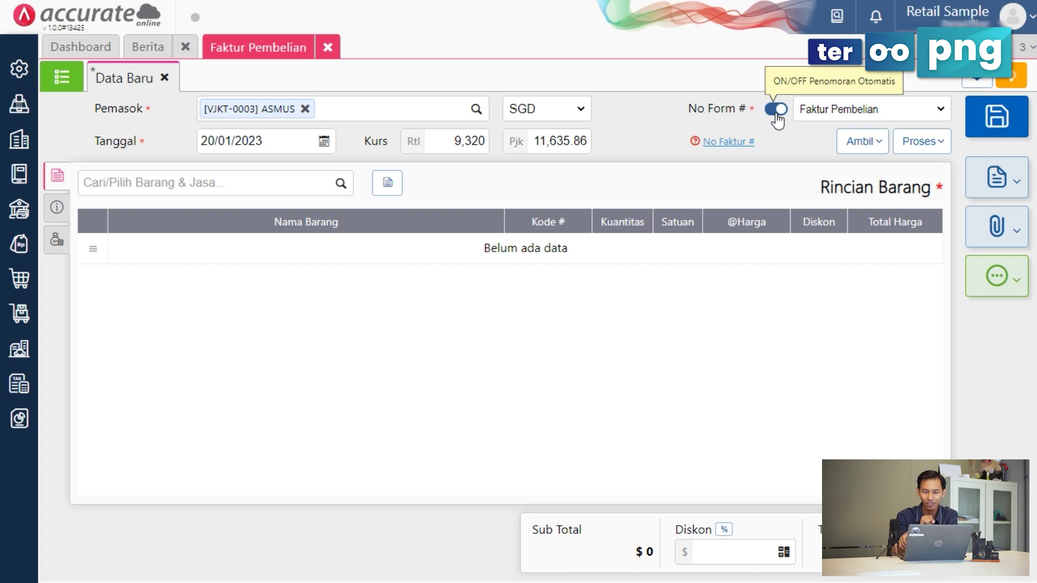
click(776, 114)
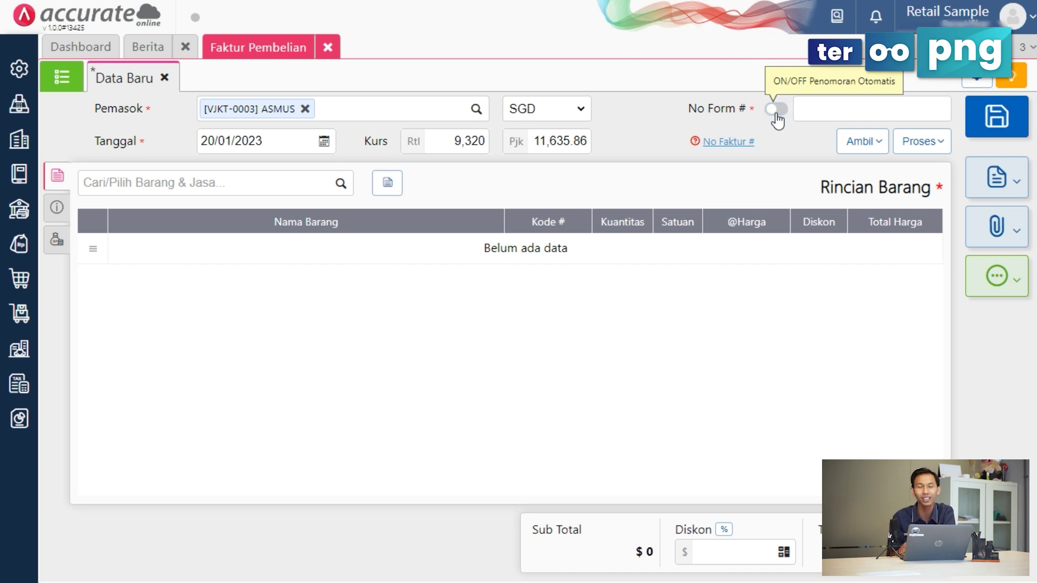
click(816, 108)
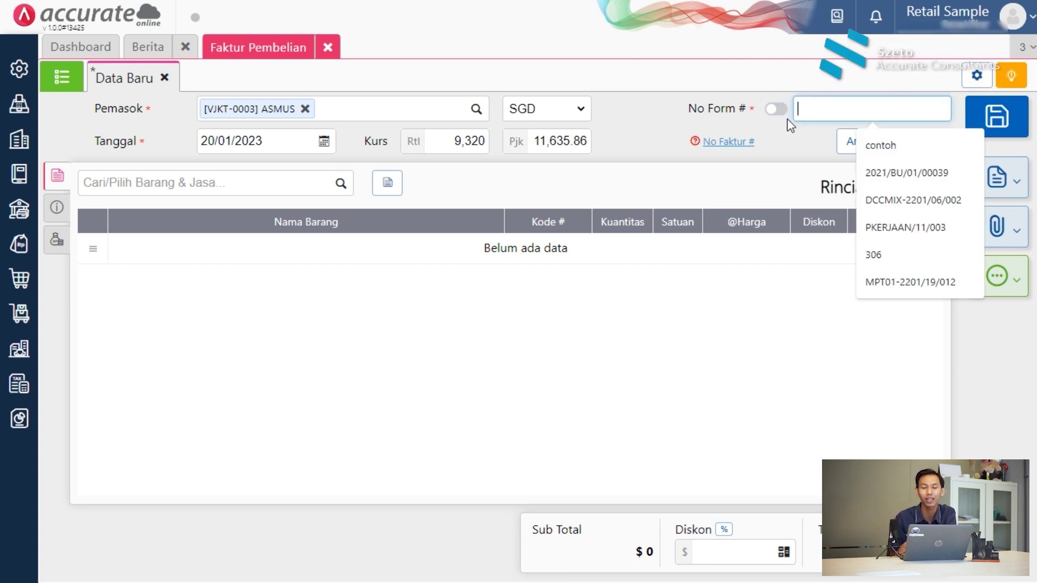
click(780, 115)
click(780, 113)
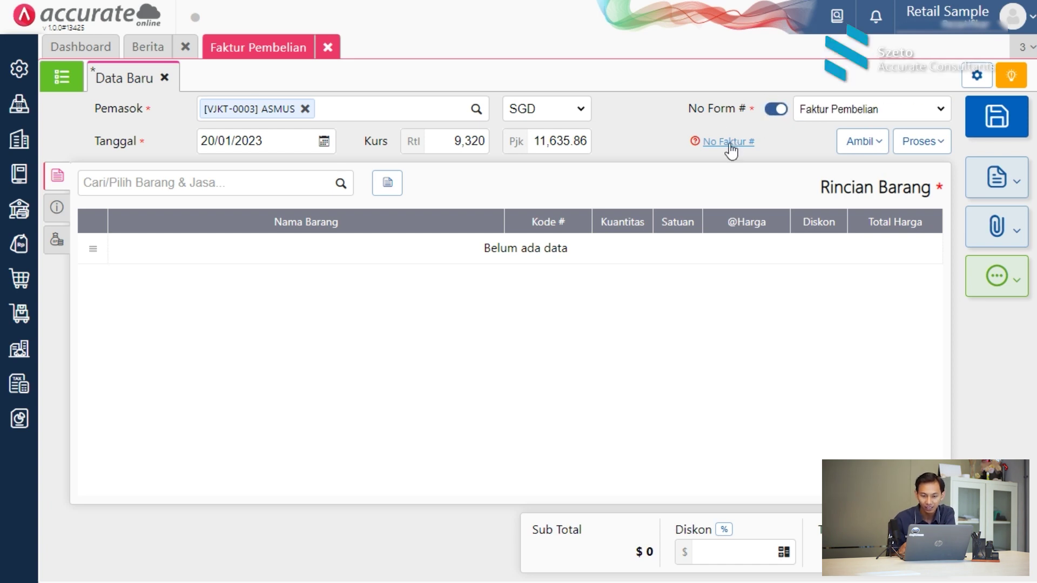
Step: Open the invoice's Info lainnya section from the required No Faktur # and examine the invoice number and address fields
mouse_move(724, 142)
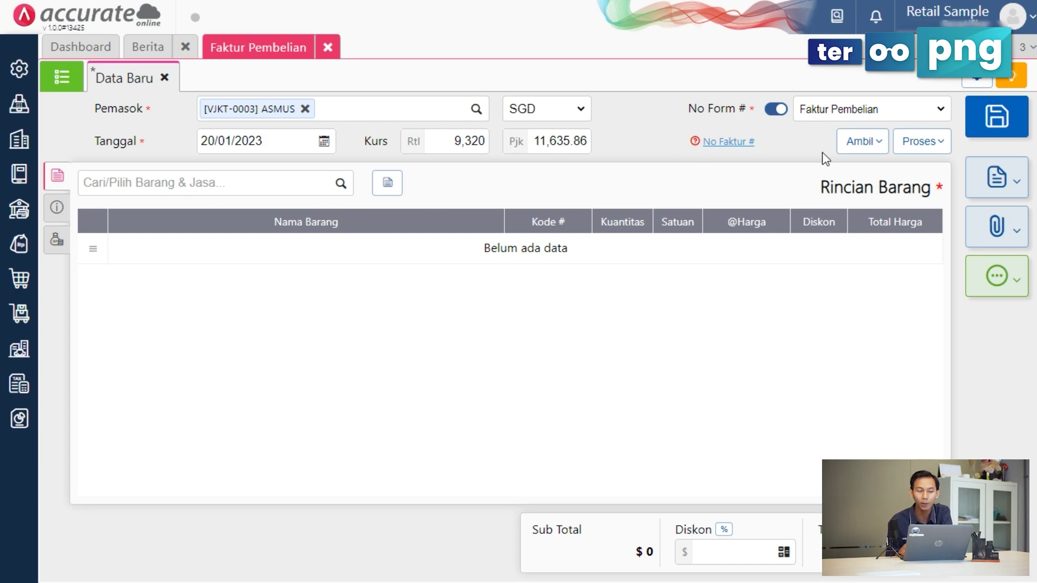
click(720, 143)
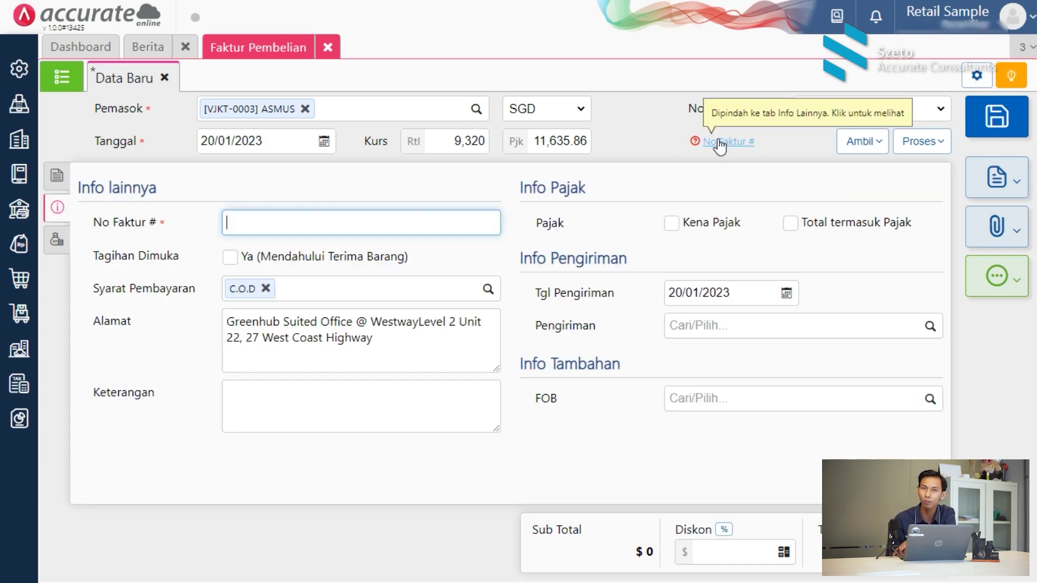
click(385, 225)
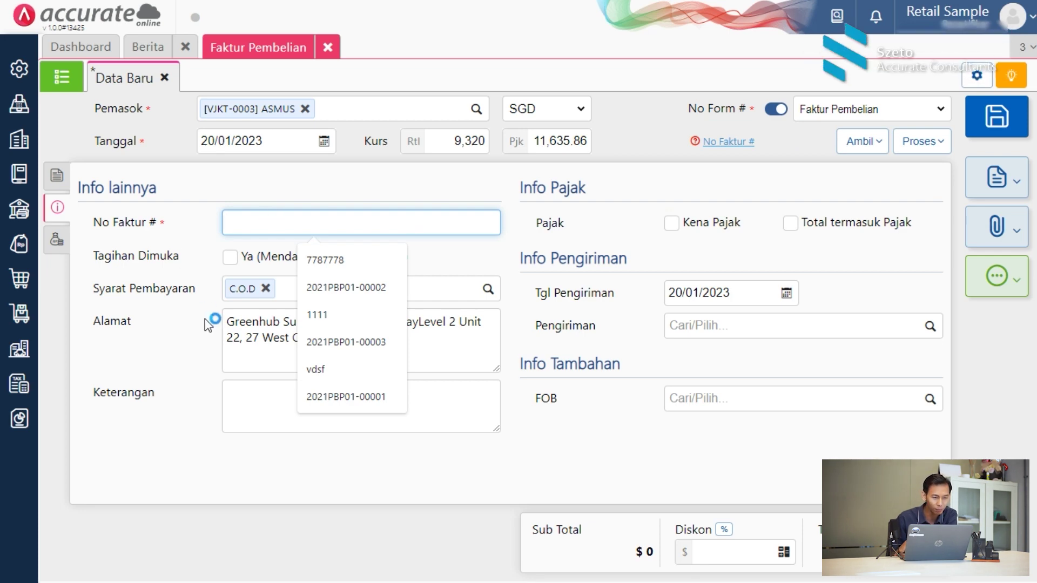
click(254, 351)
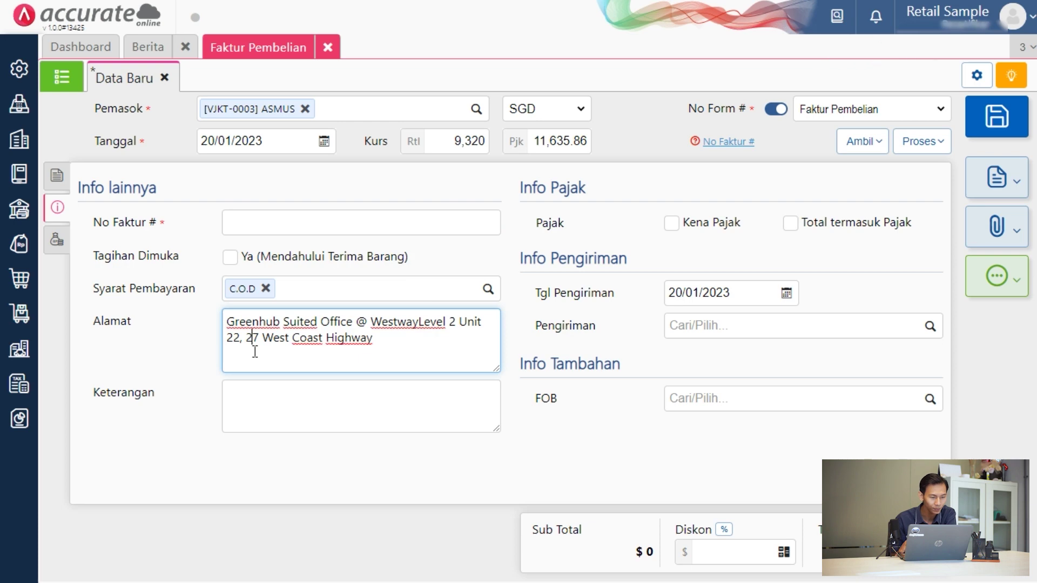
click(282, 223)
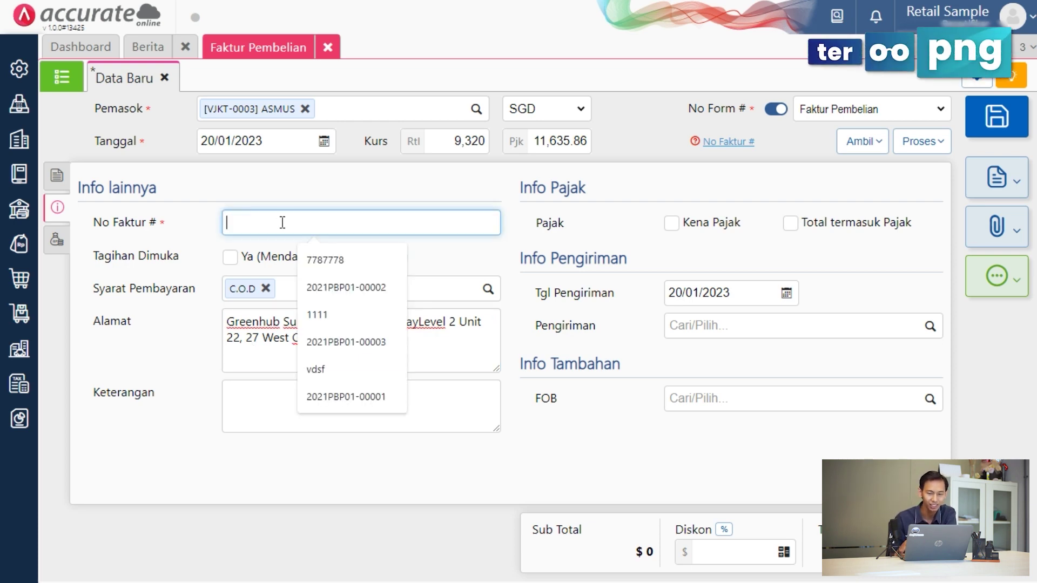
click(621, 231)
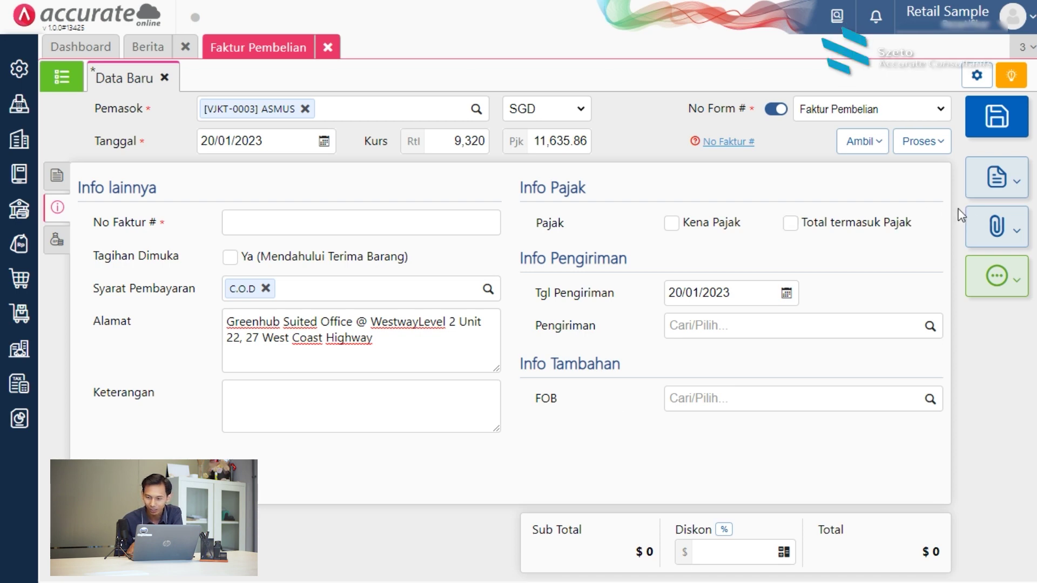
Step: Examine the invoice's document attachment, print design and favourite options
click(979, 229)
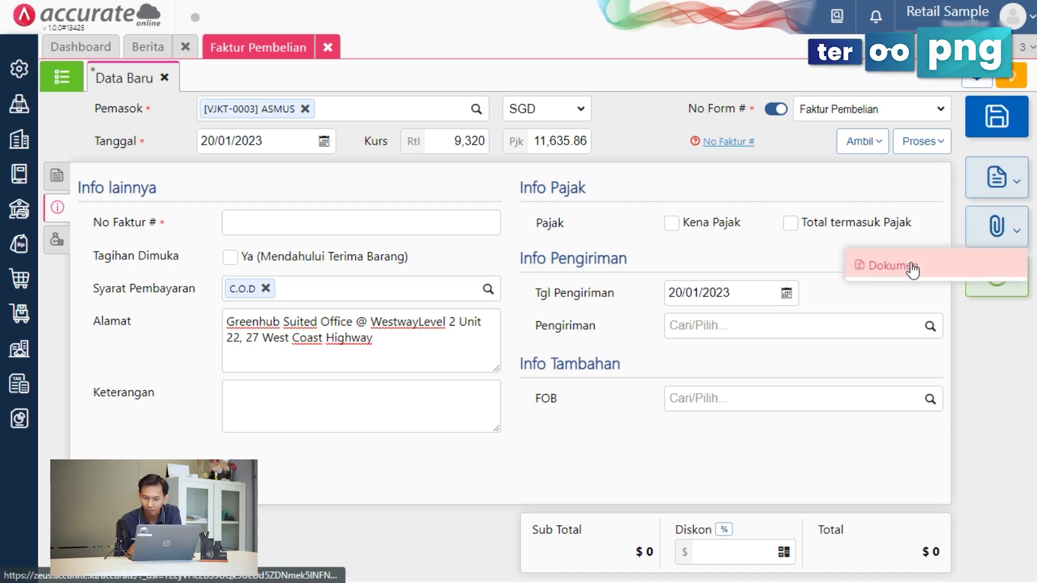
click(991, 189)
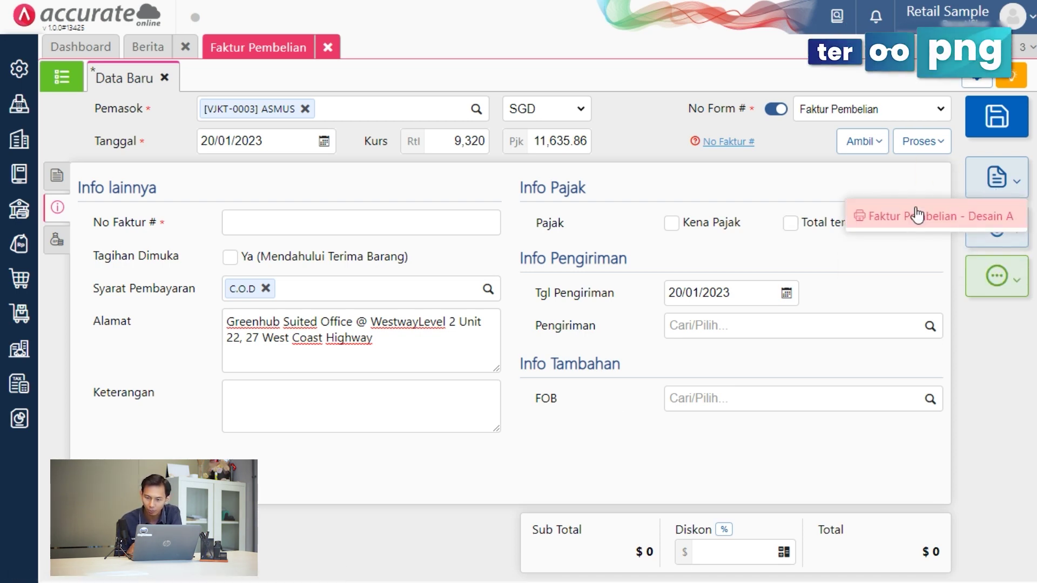
click(992, 290)
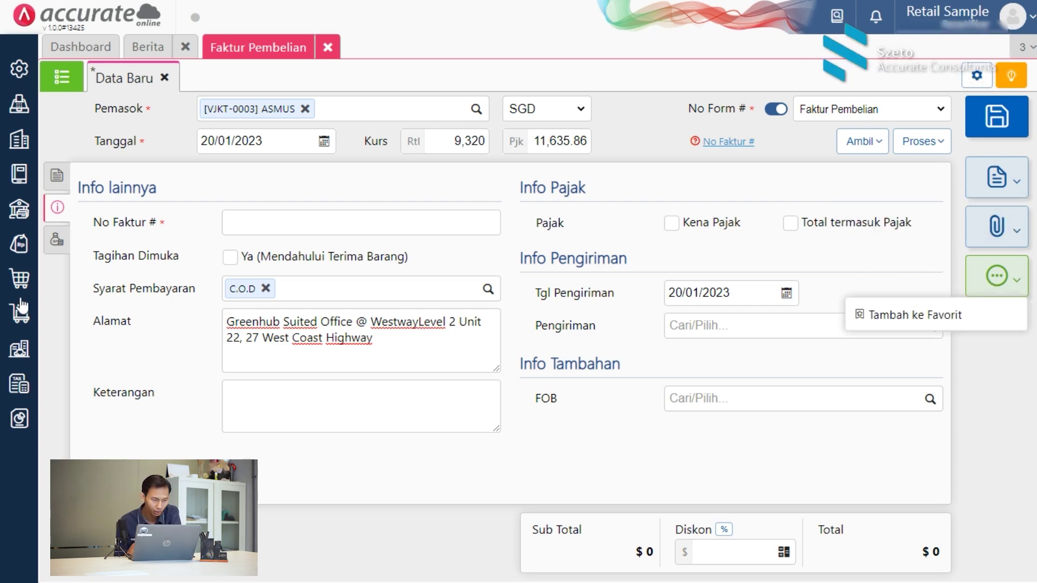
Step: Display the invoice's Biaya Lainnya section and dismiss the open favourite option
click(61, 249)
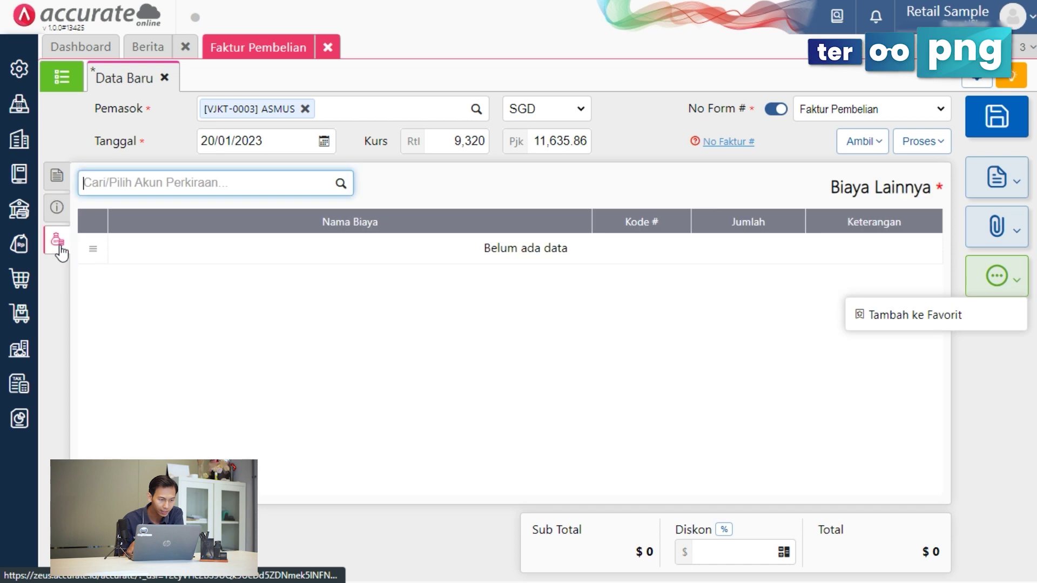
click(468, 300)
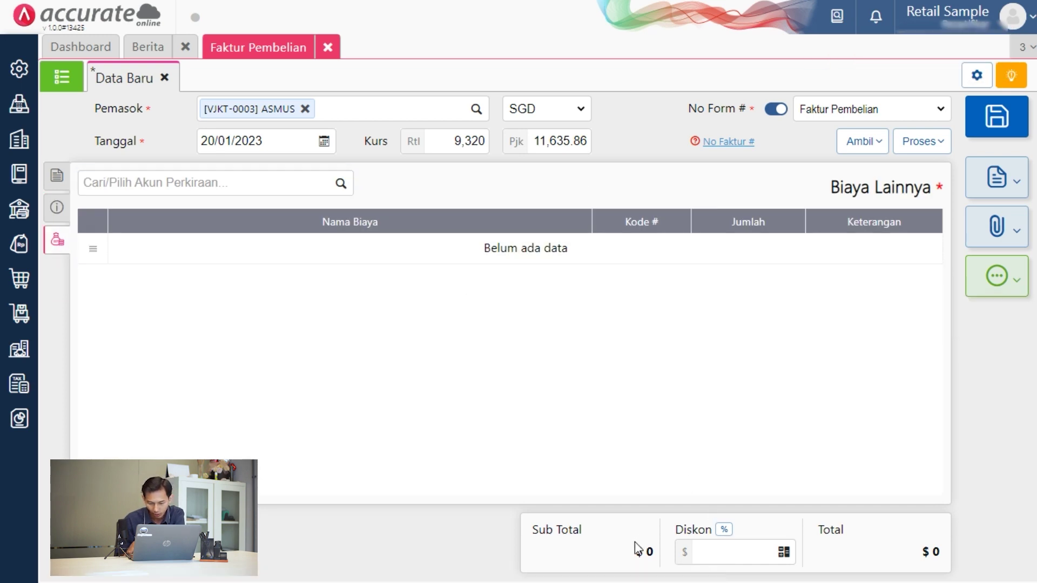
Step: Examine the invoice's percentage discount entry, close it without a value, and return to the Rincian Barang section
click(724, 531)
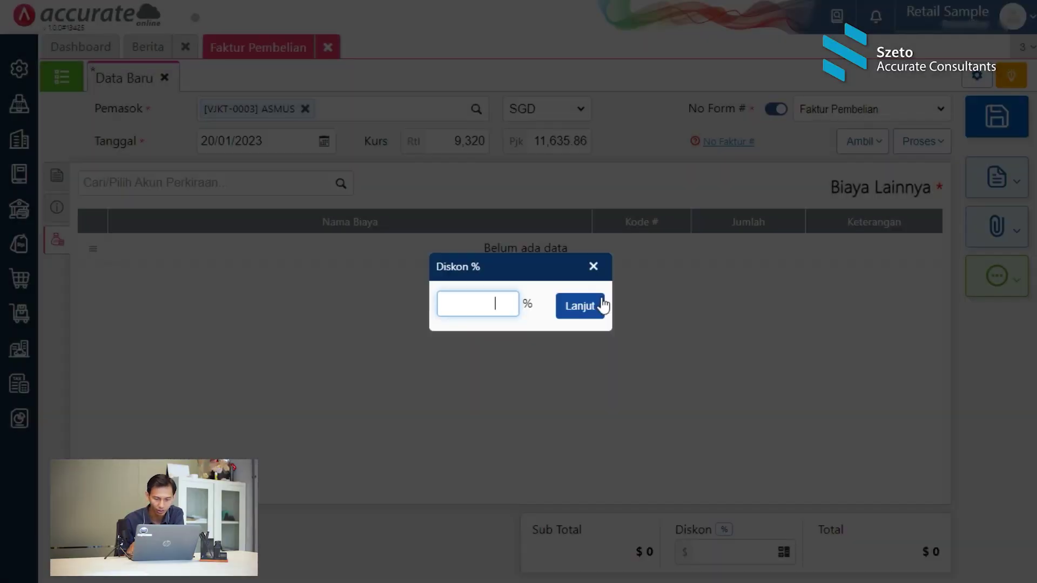
click(592, 269)
click(62, 183)
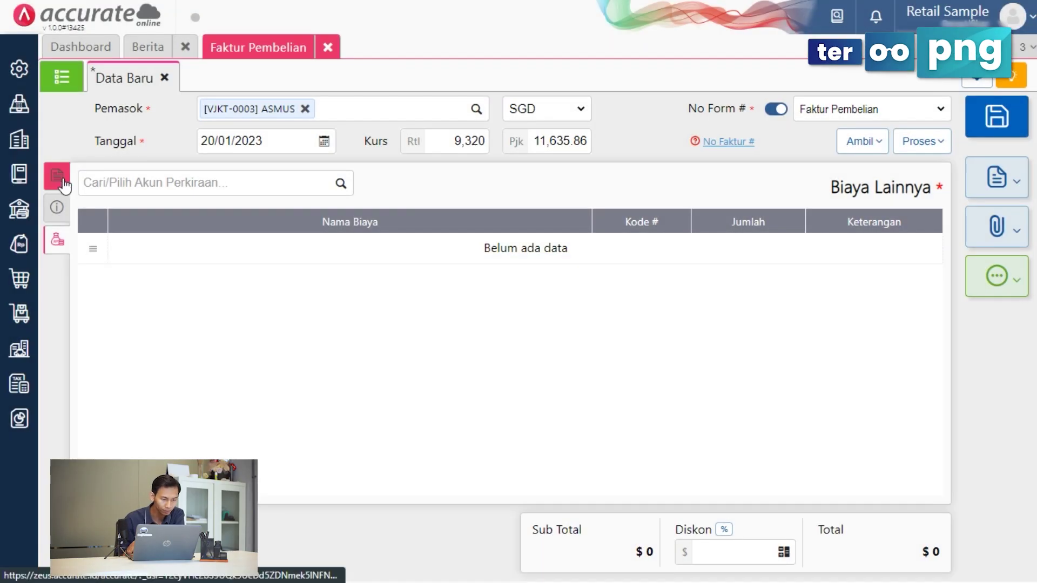
Step: Open the CV Alam Lestari purchase invoice dated 18/01/2023 from the invoice list and examine its Rincian Jurnal
click(61, 79)
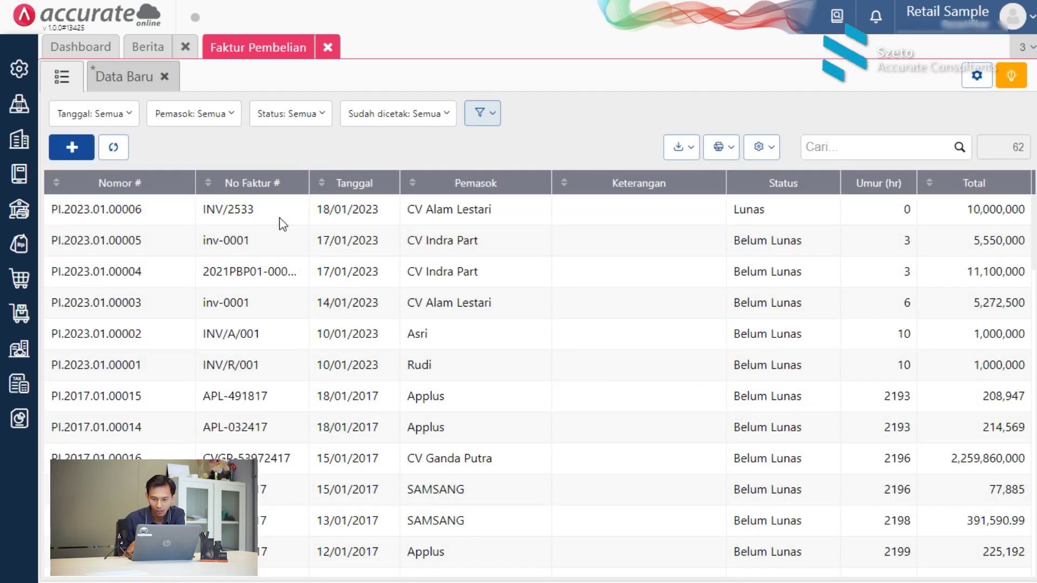
click(280, 222)
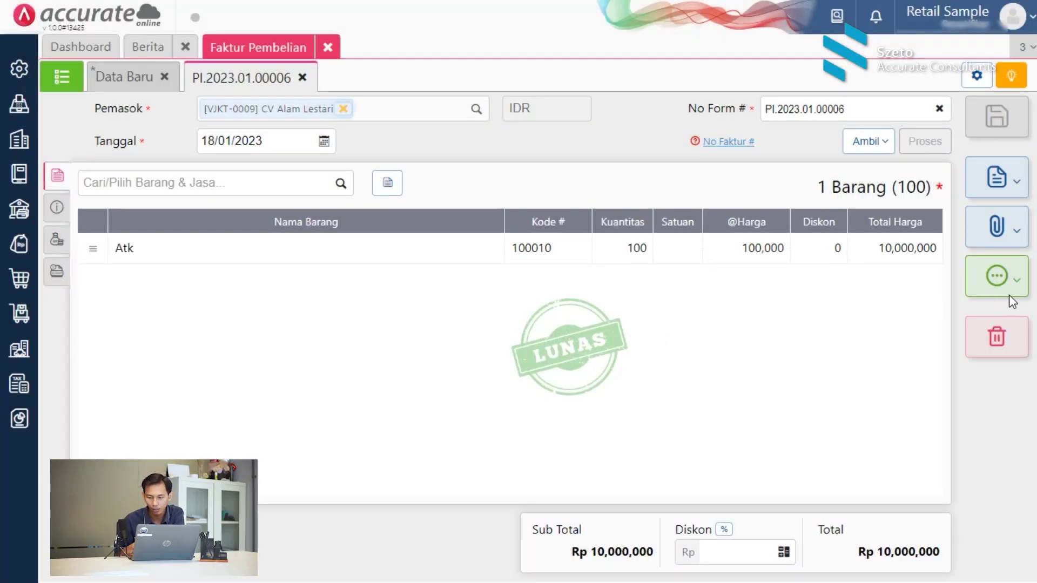
click(1008, 294)
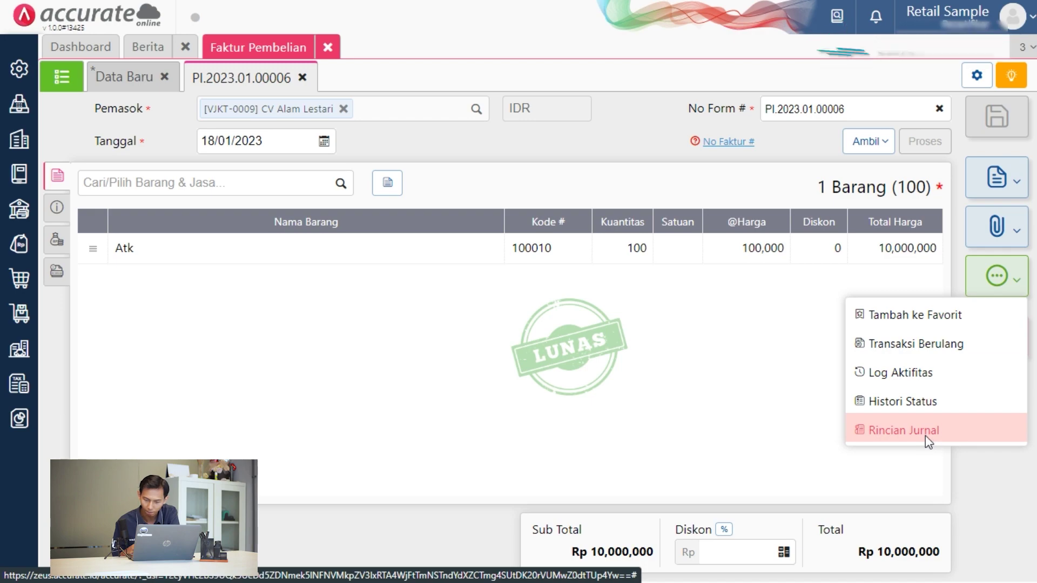
click(927, 443)
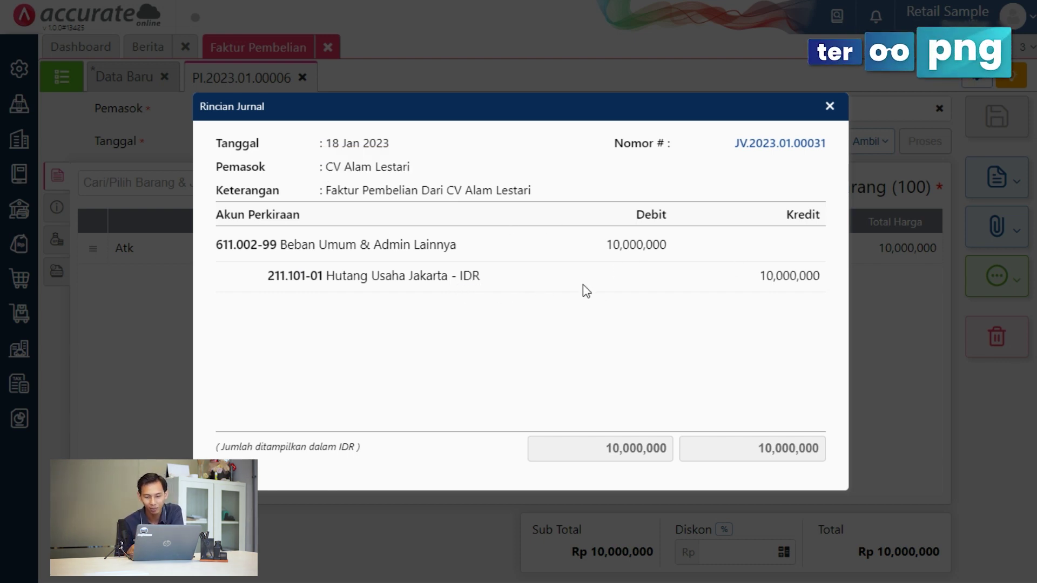
click(829, 107)
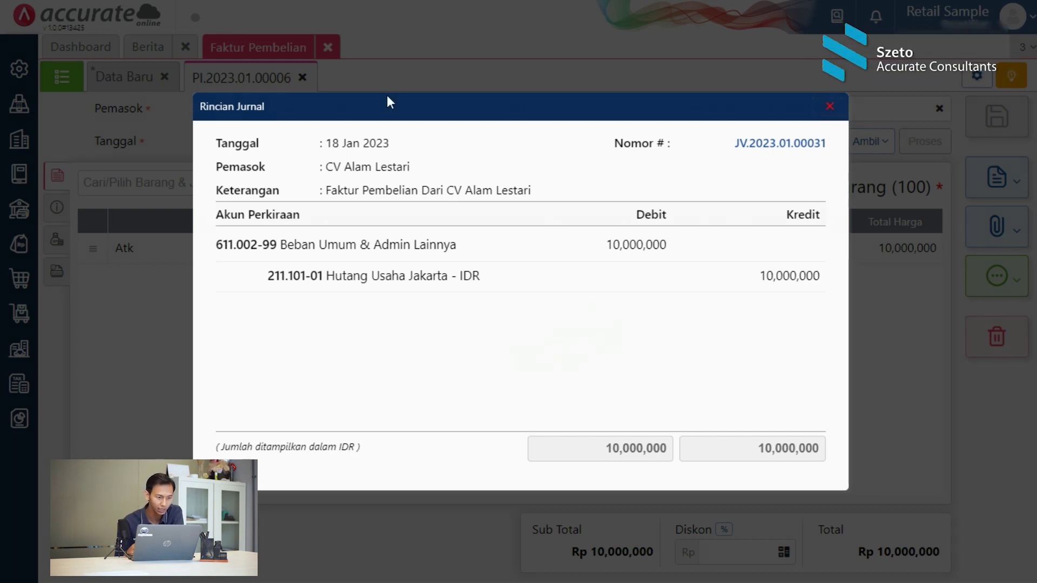
Step: Close the CV Alam Lestari invoice and the Faktur Pembelian module, discarding the unsaved new invoice
click(302, 78)
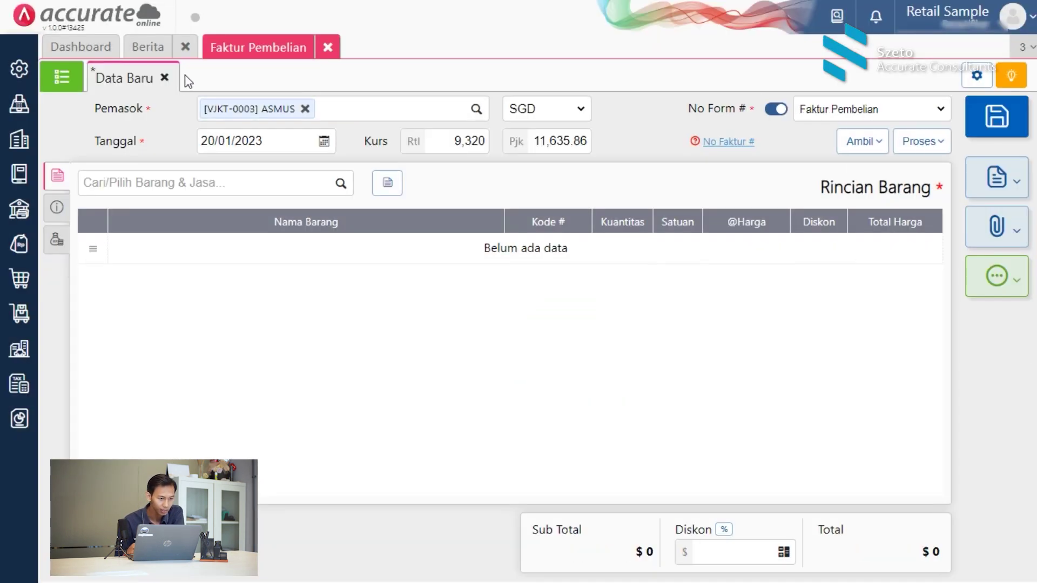
click(329, 46)
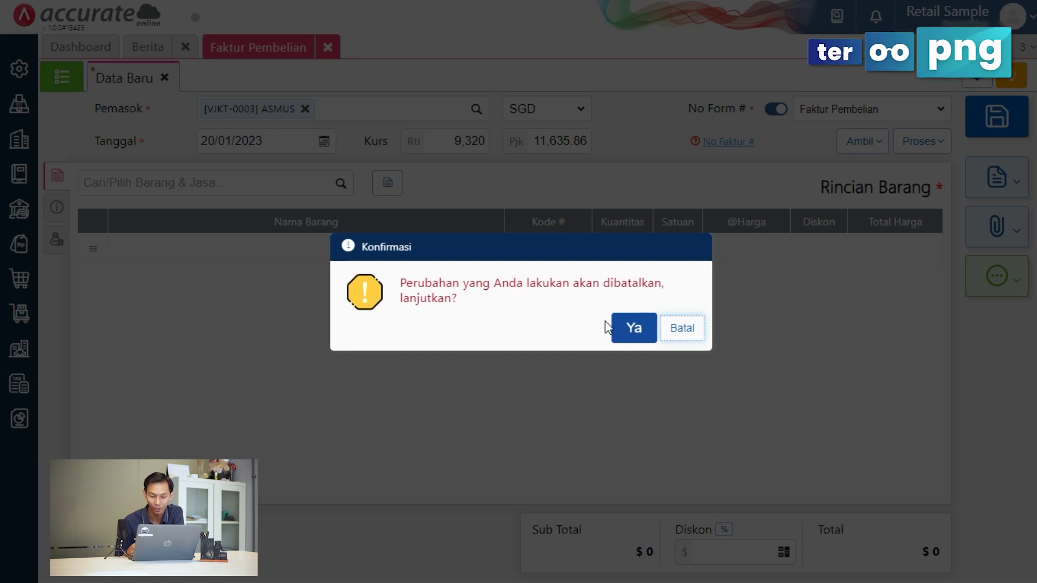
click(635, 329)
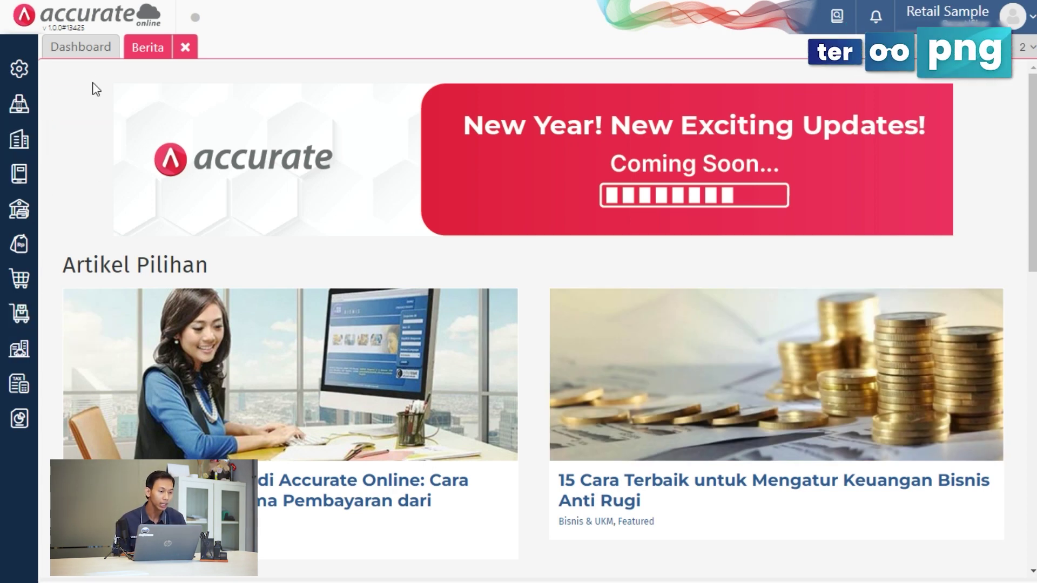
Step: Examine the Dashboard Utama widgets, from recent activities and profit/loss down to sales orders and active users
click(91, 48)
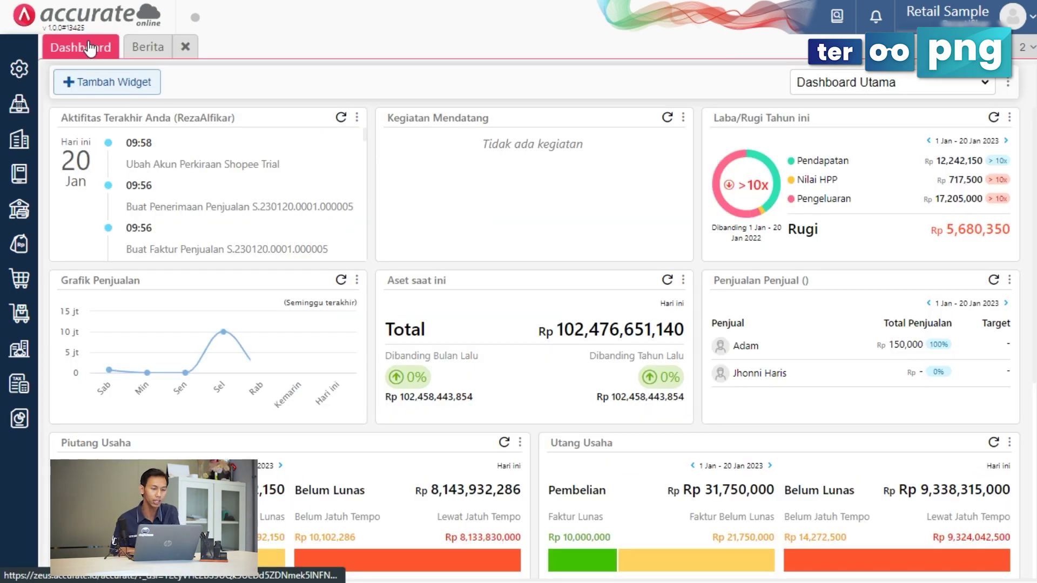
scroll(510, 266, down, 3)
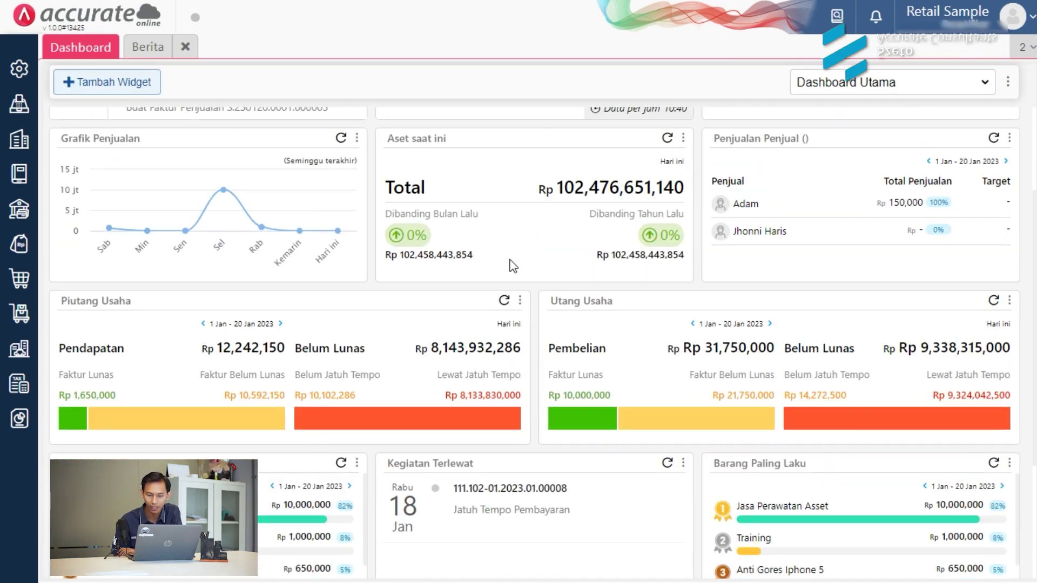
scroll(511, 266, up, 3)
scroll(512, 266, down, 5)
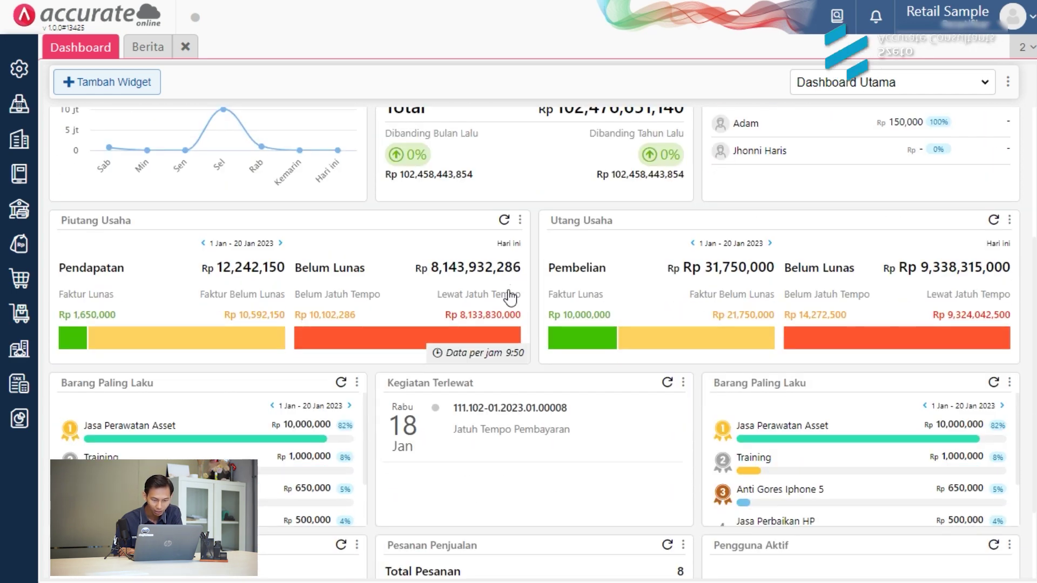
scroll(509, 296, down, 2)
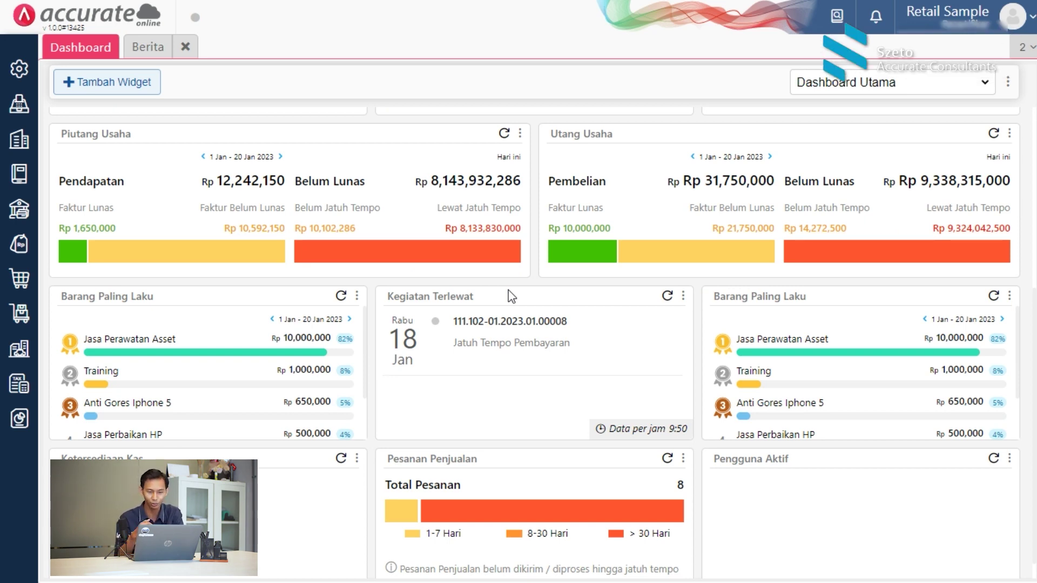
scroll(511, 296, down, 1)
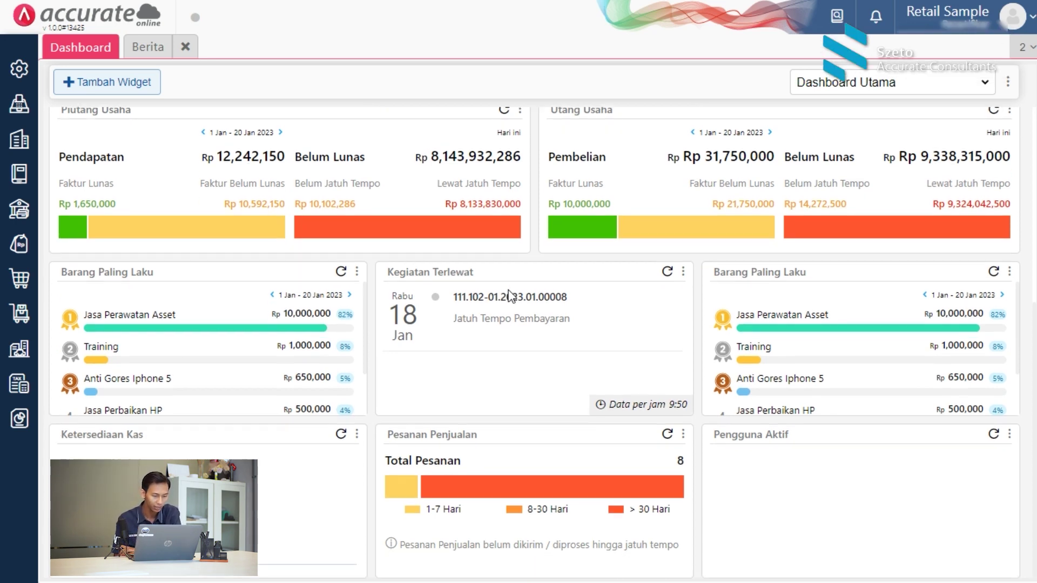
scroll(512, 296, up, 7)
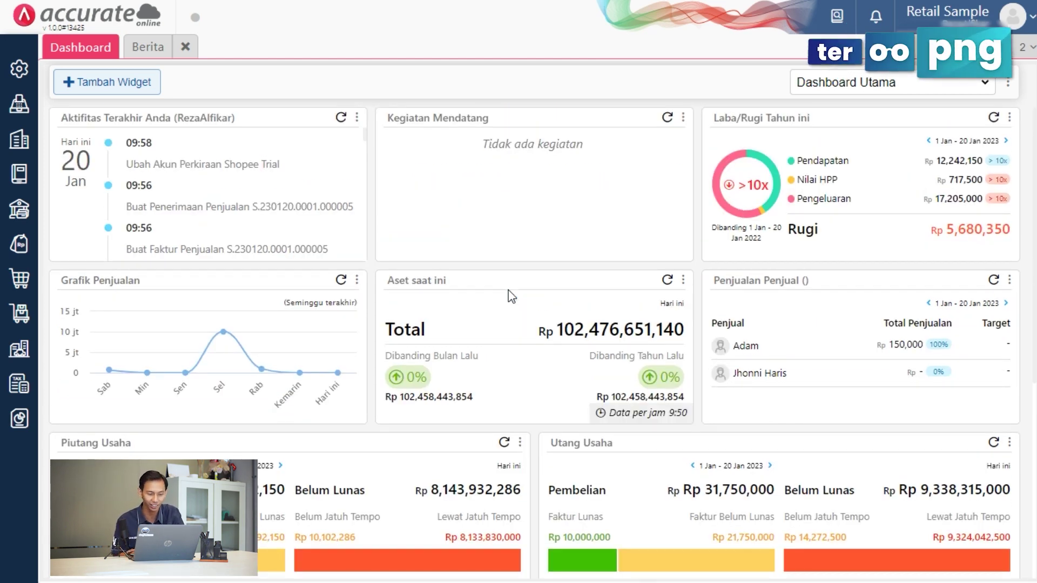
scroll(508, 290, down, 6)
scroll(510, 295, up, 5)
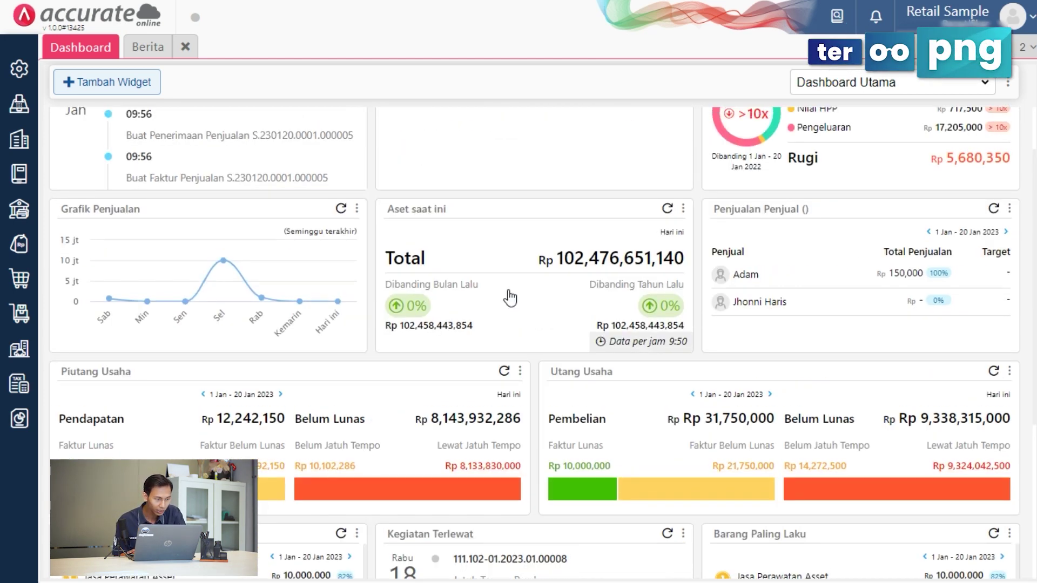
scroll(509, 297, up, 2)
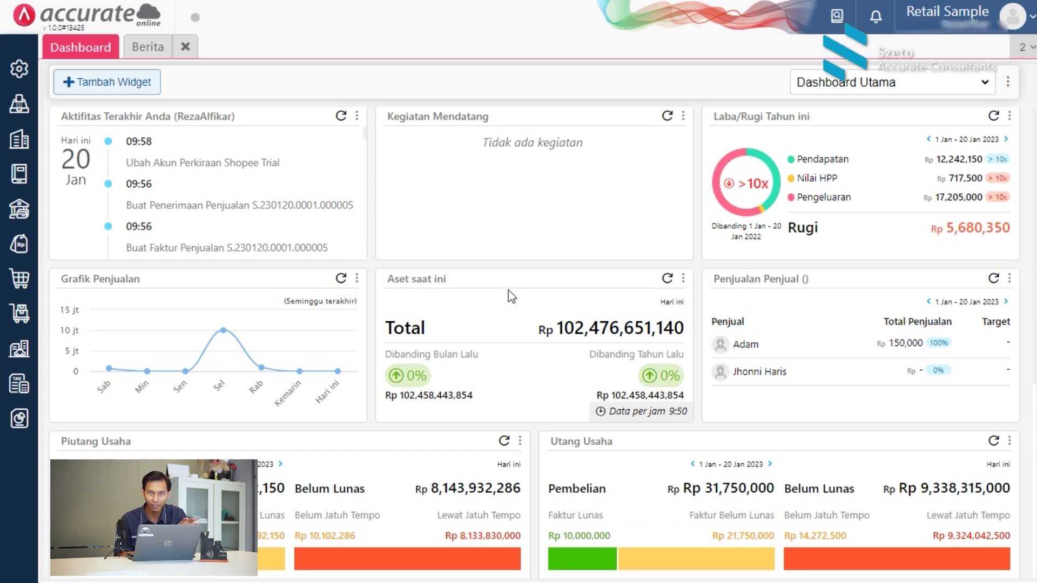
scroll(509, 295, down, 6)
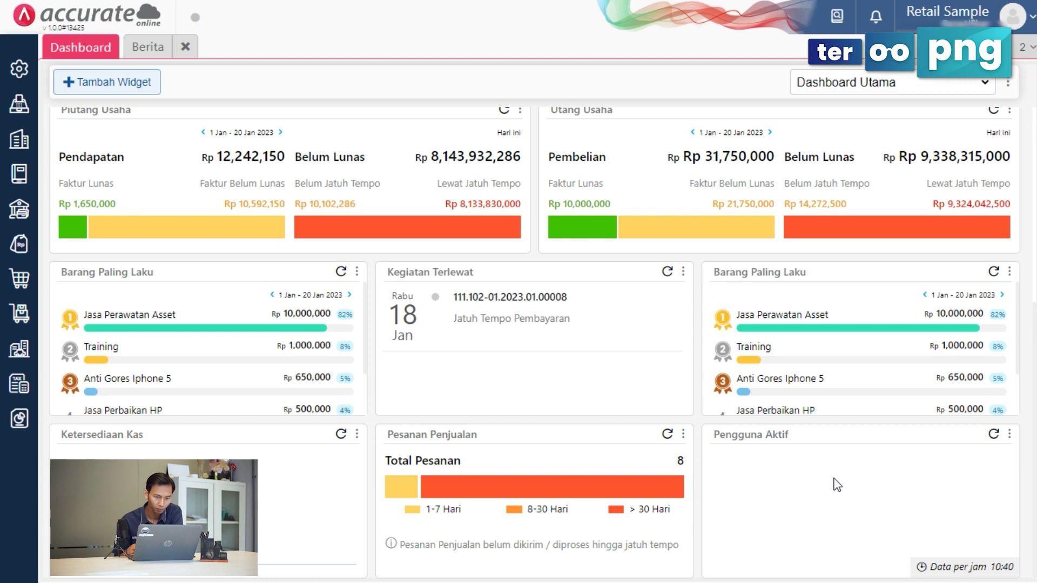
scroll(837, 484, up, 5)
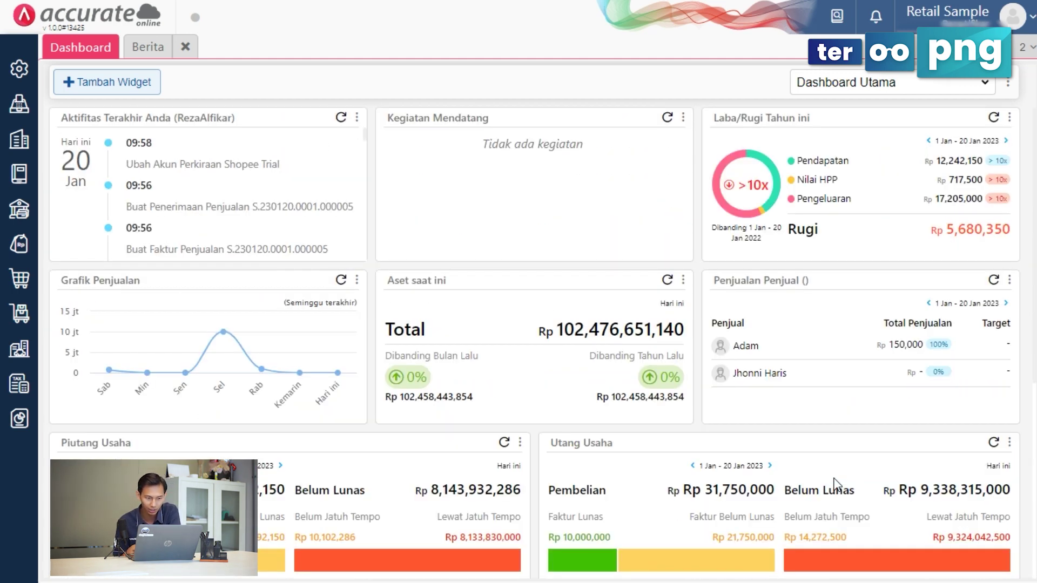
Step: Return to Berita and examine the features offered under Daftar Laporan, Aset Tetap, Pengaturan, Perusahaan and Kas & Bank
click(128, 54)
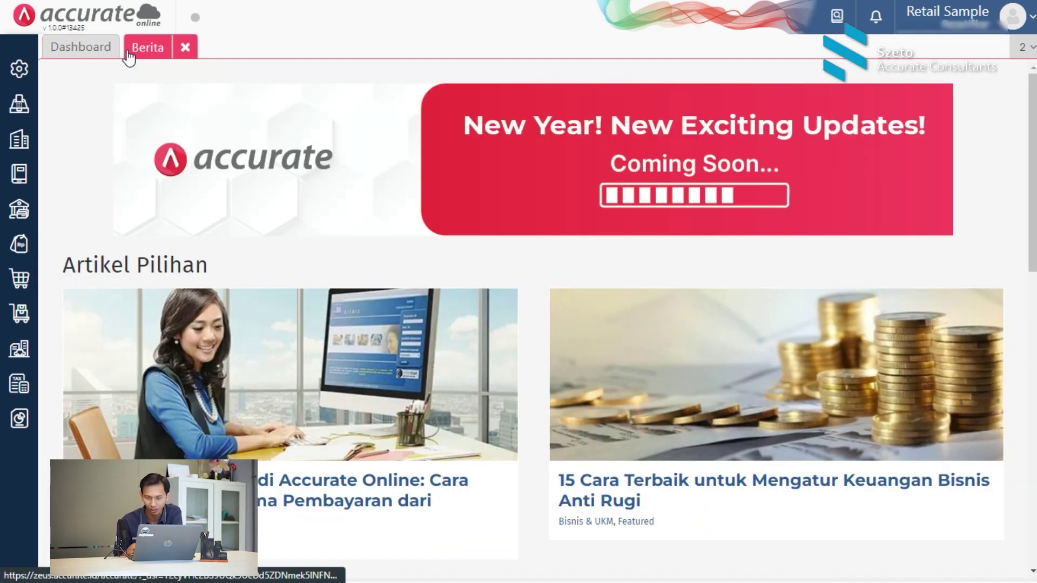
click(21, 417)
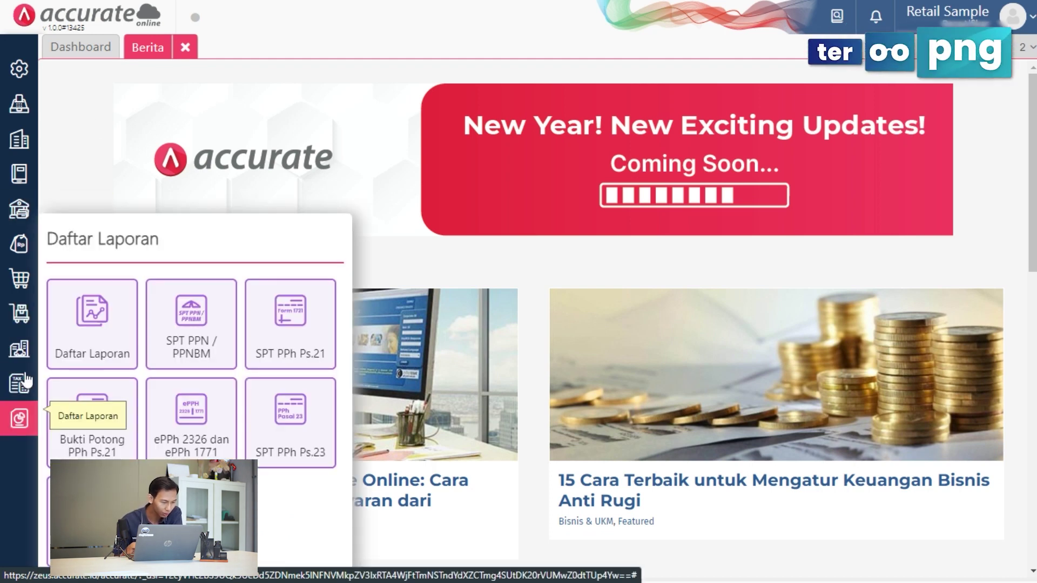
click(19, 349)
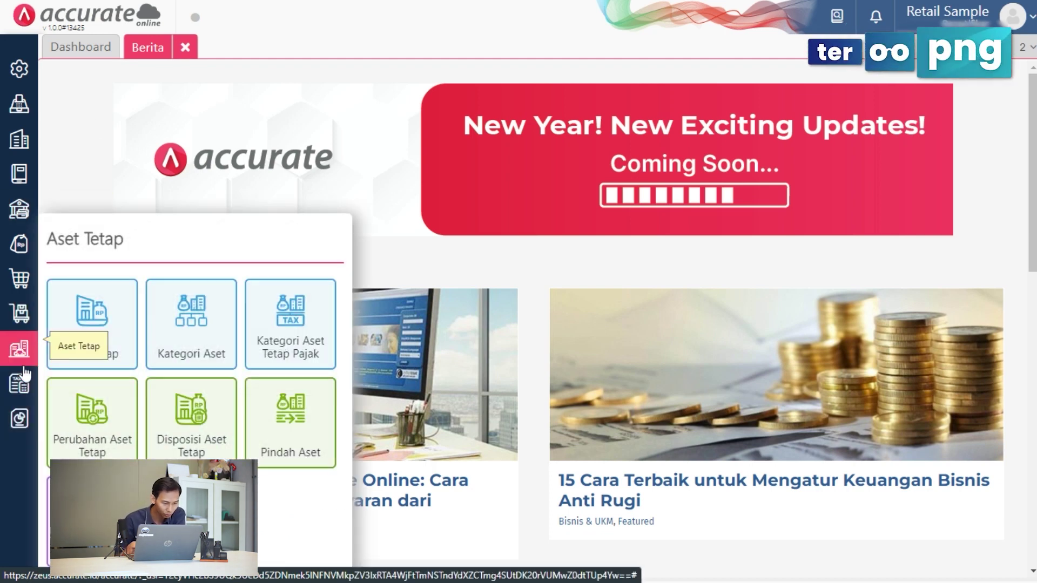
click(22, 82)
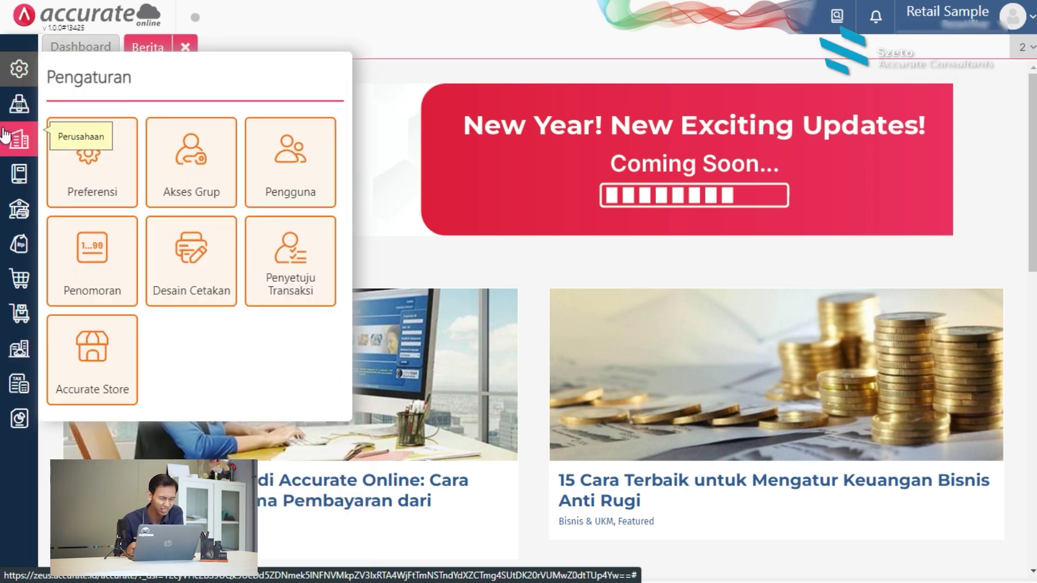
click(19, 139)
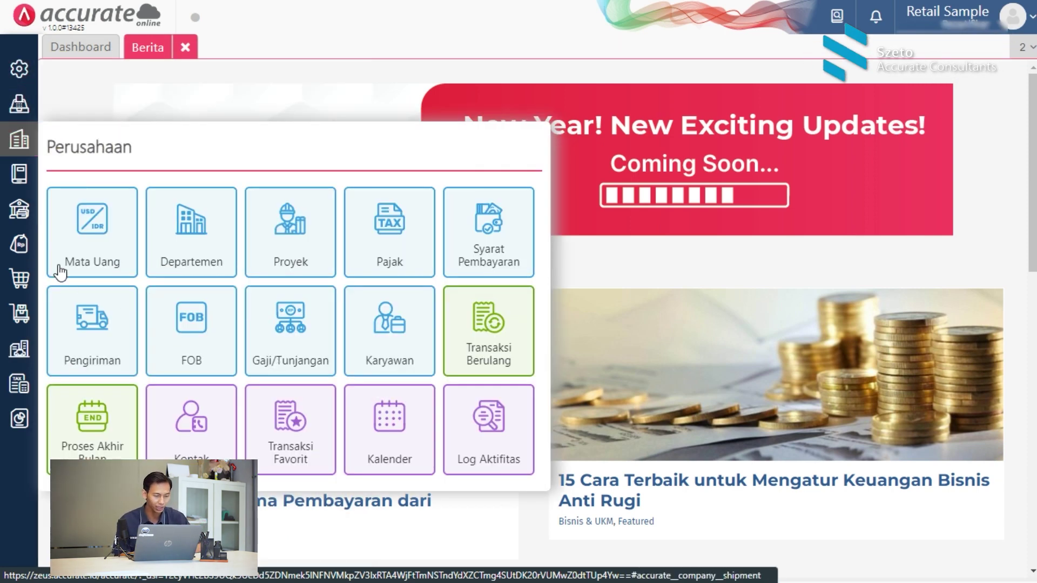
click(20, 216)
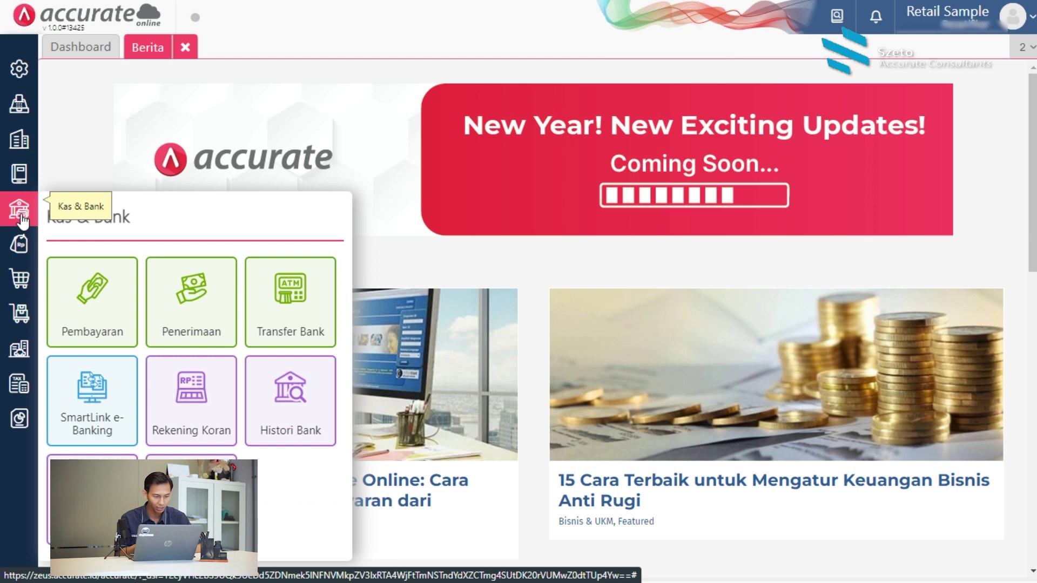
click(19, 173)
click(22, 69)
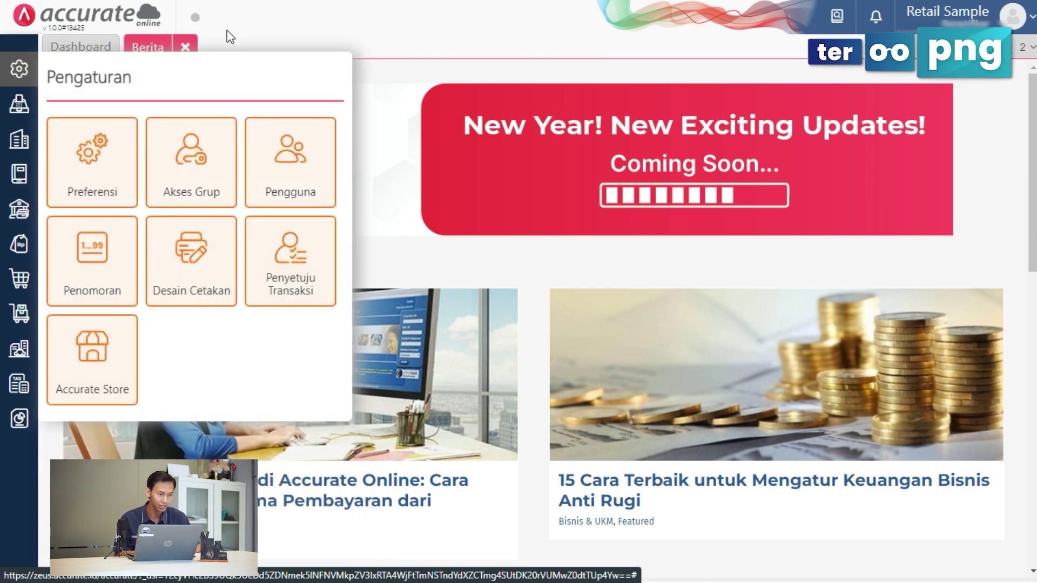
click(447, 79)
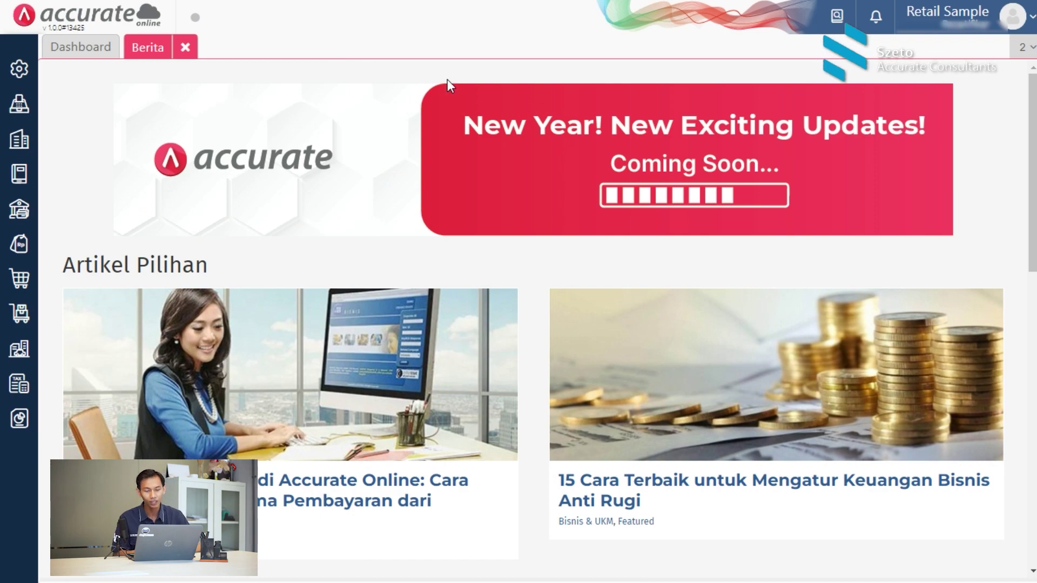